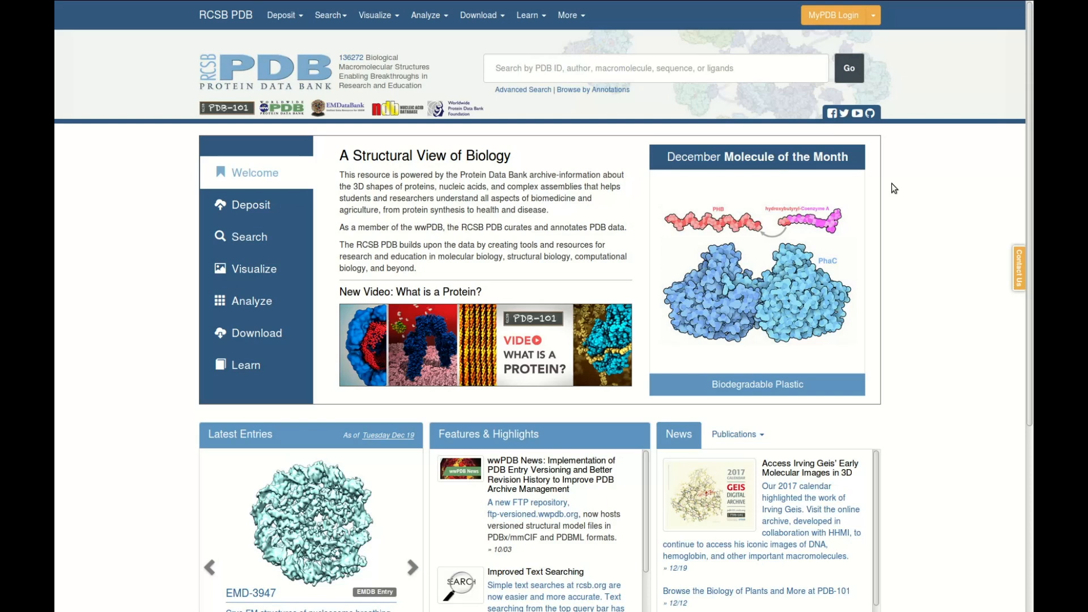
Find entry 5A63 in the RCSB Protein Data Bank and save its structure file in PDB format.
click(665, 63)
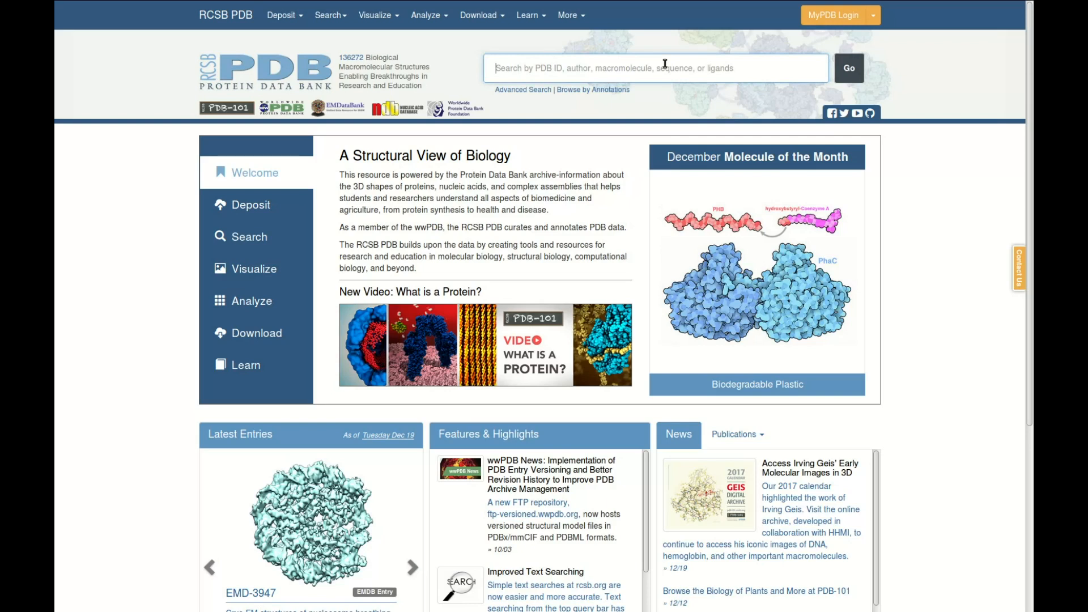
text(5)
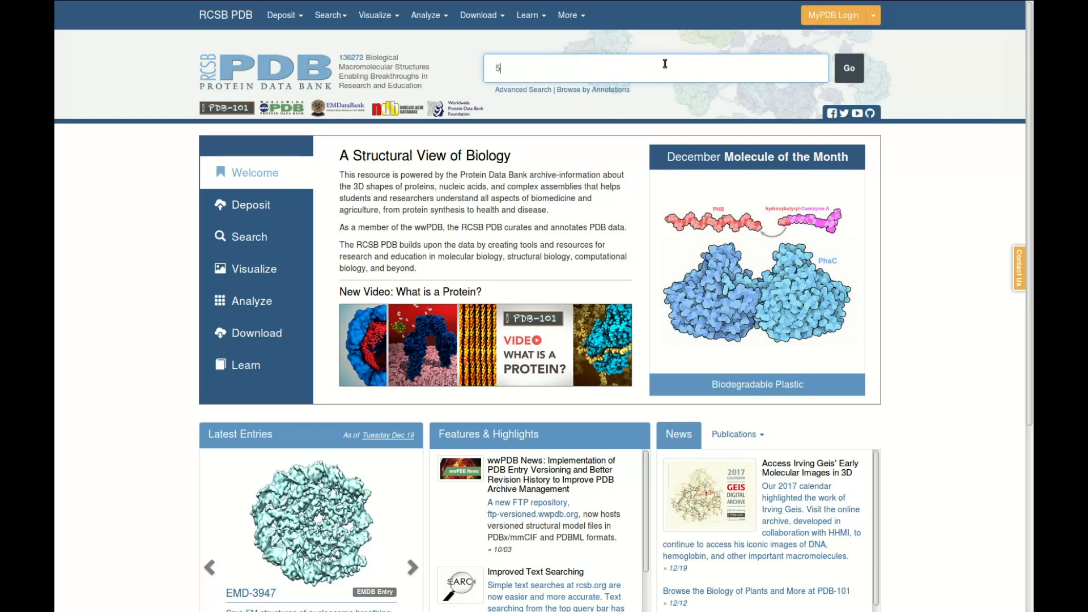
text(a63)
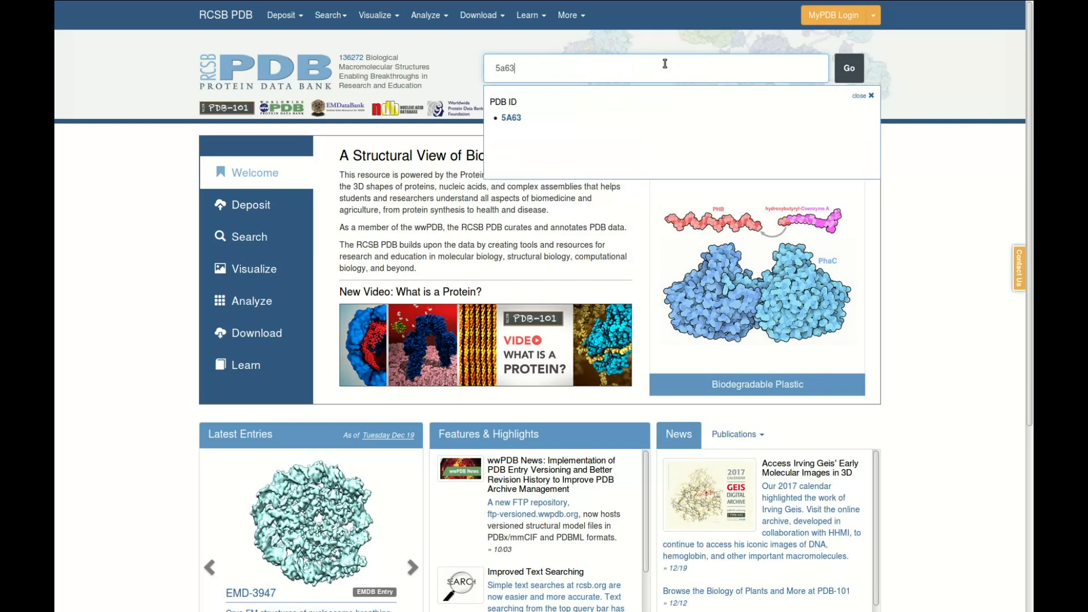
key(Return)
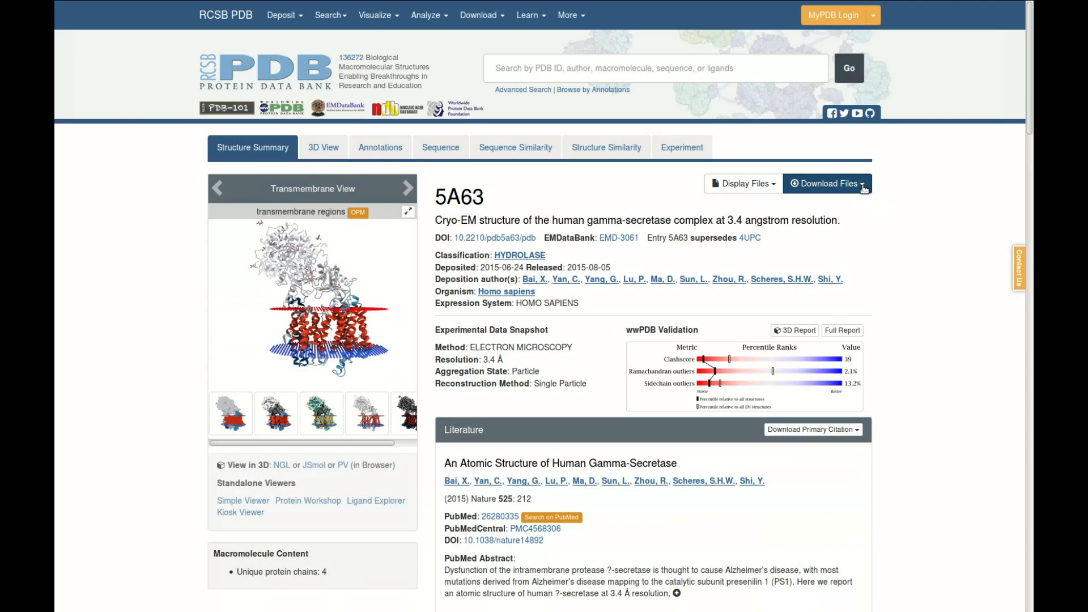
click(862, 187)
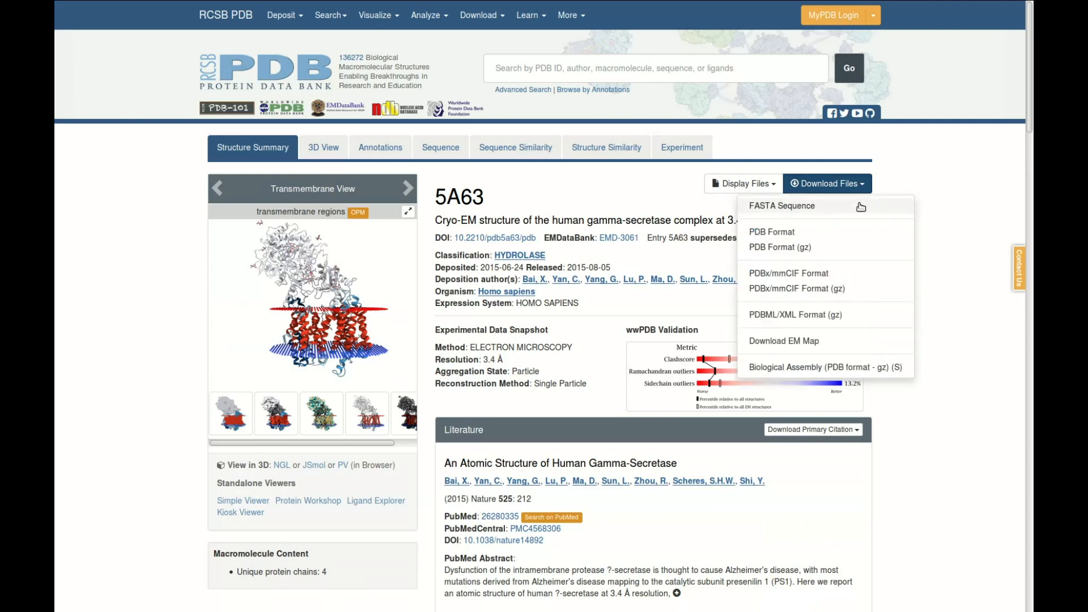
click(821, 238)
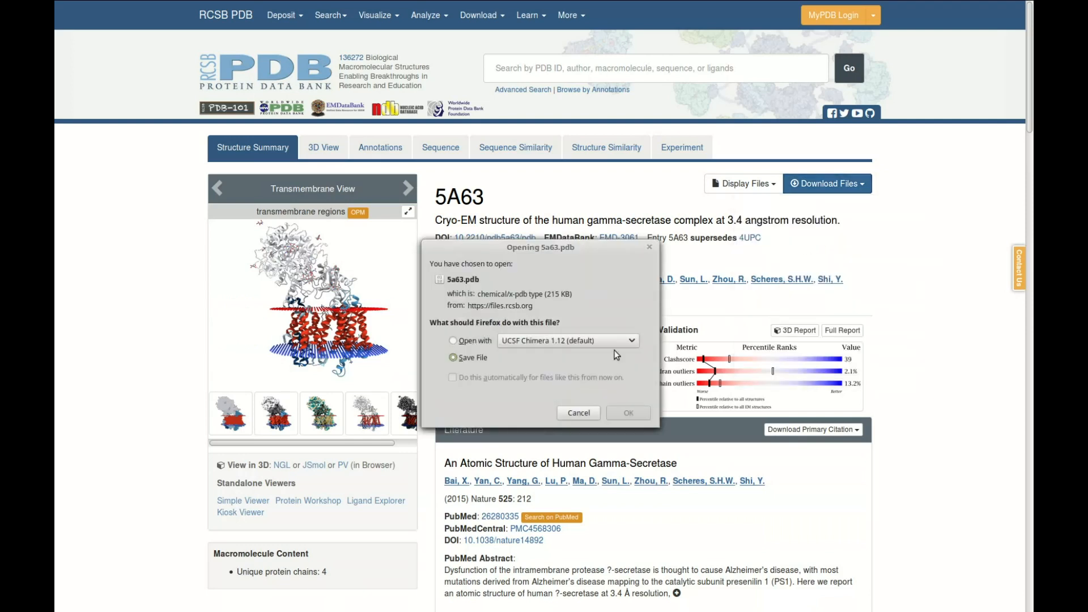
click(623, 413)
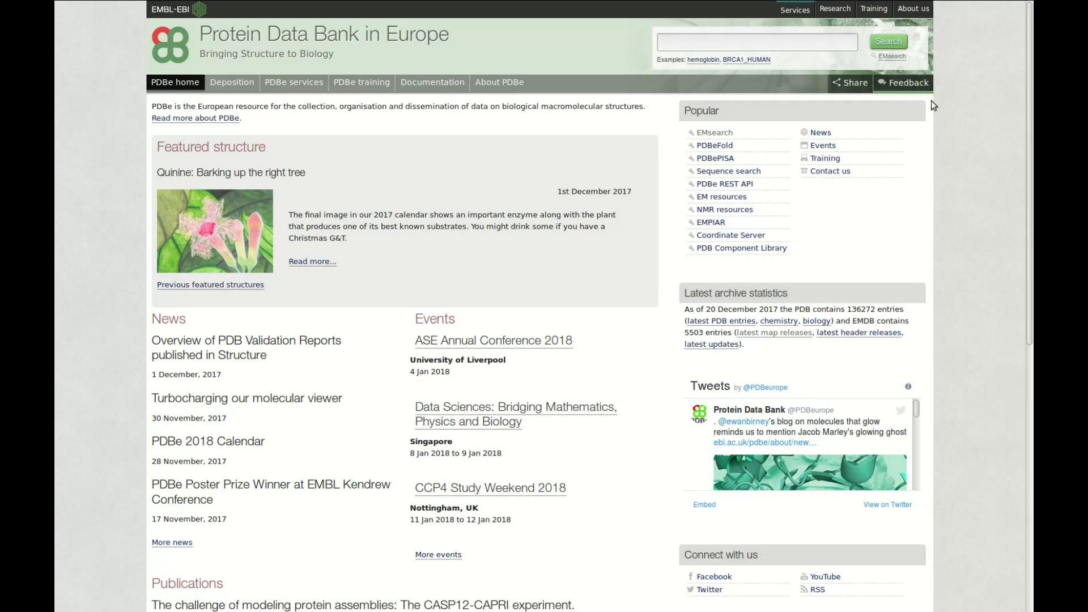
Search Protein Data Bank in Europe for 5a63, then open its entry and the related EMD-3061 map entry.
click(746, 47)
text(5a63)
key(Return)
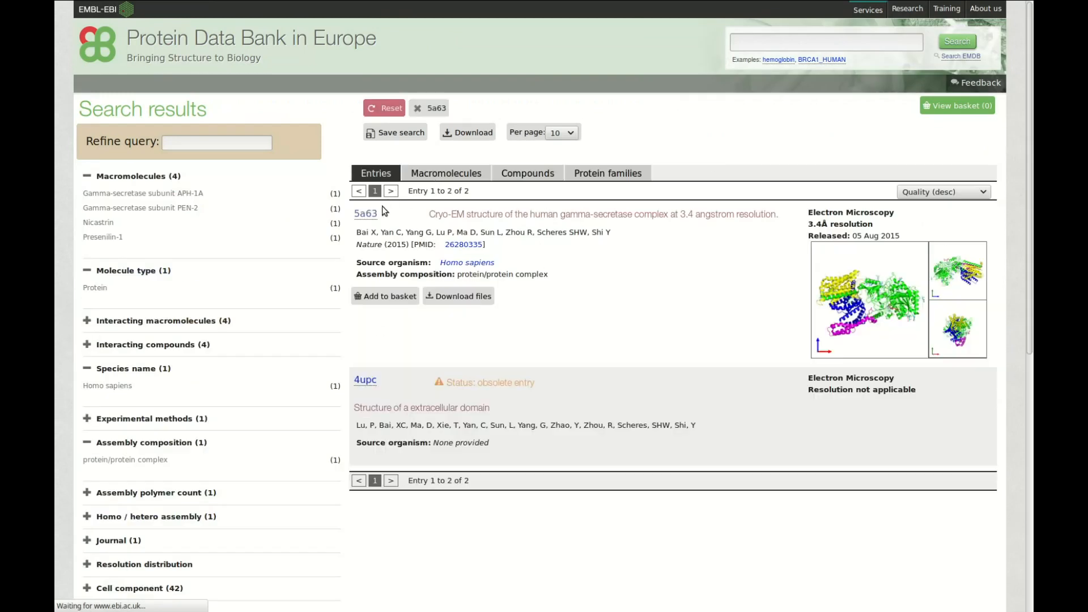
click(369, 219)
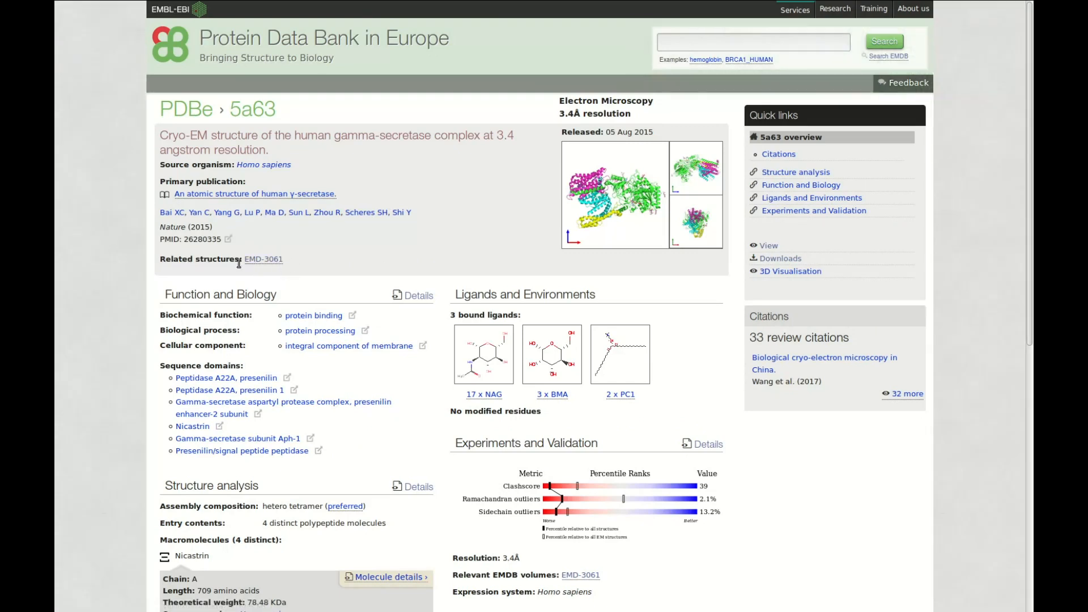
click(258, 259)
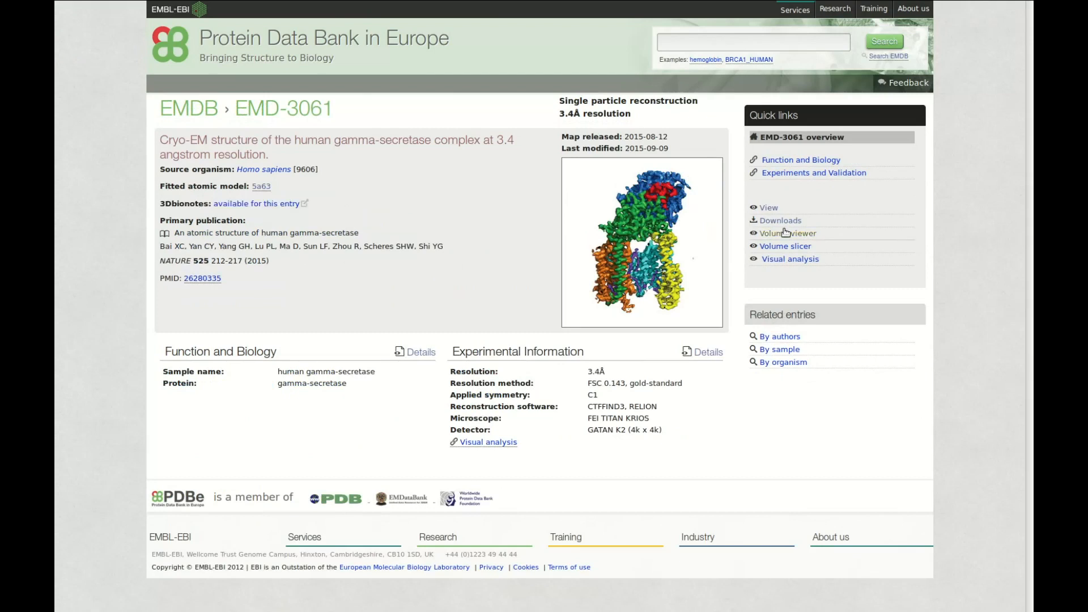
Save the EMD-3061 density map emd_3061.map.gz and highlight the map's resolution in the experimental information.
click(785, 226)
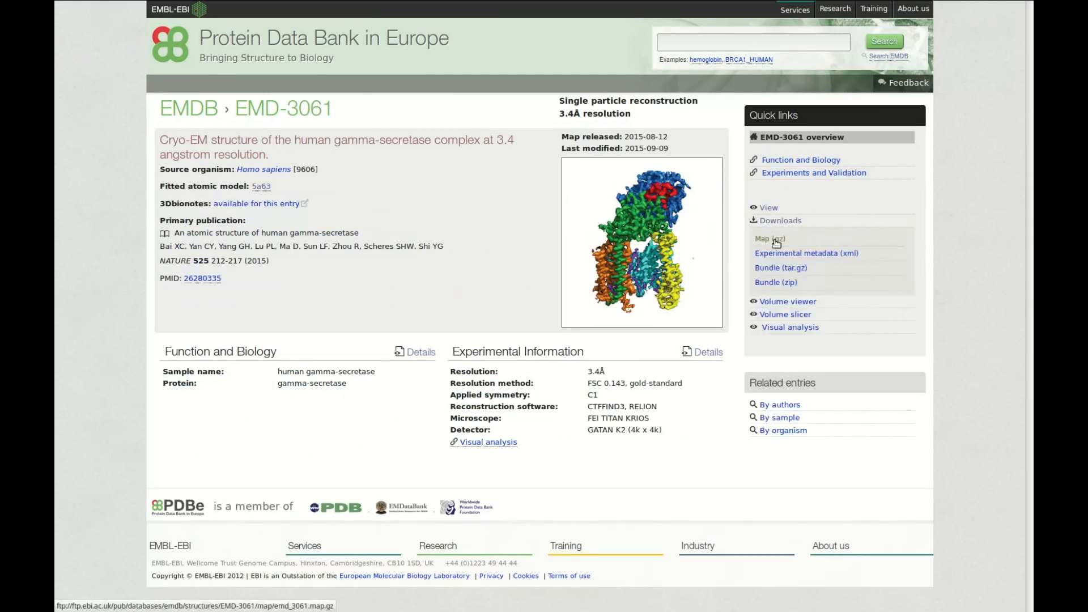
click(776, 243)
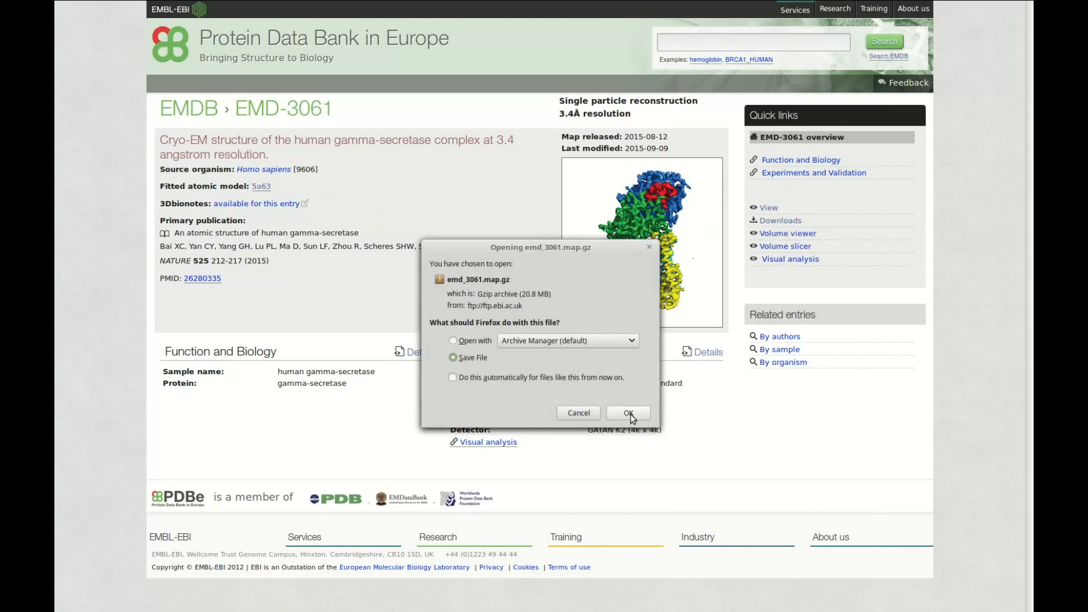
click(630, 413)
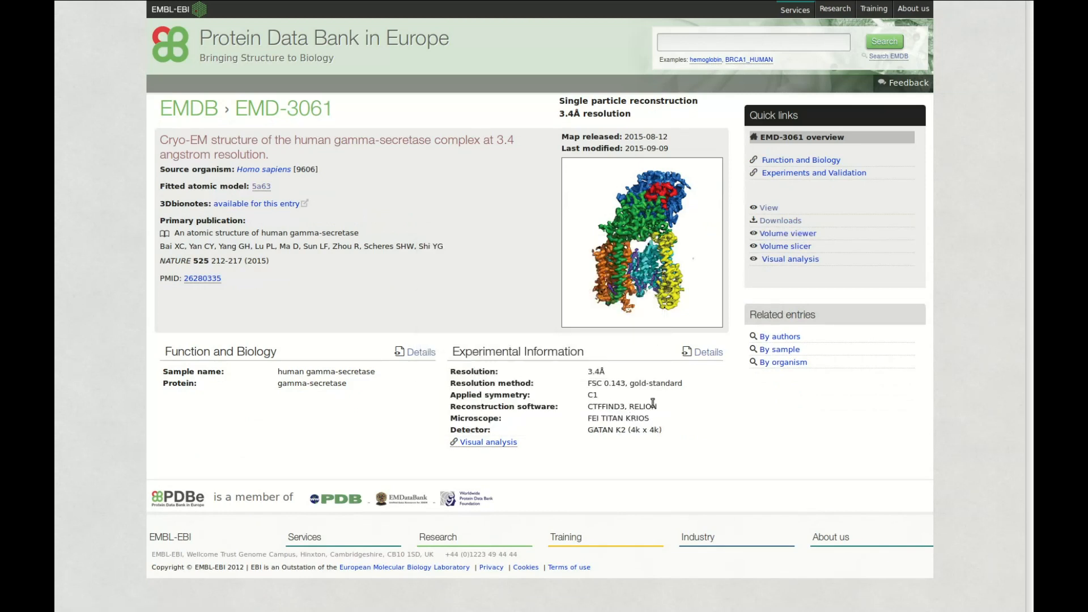
triple_click(608, 372)
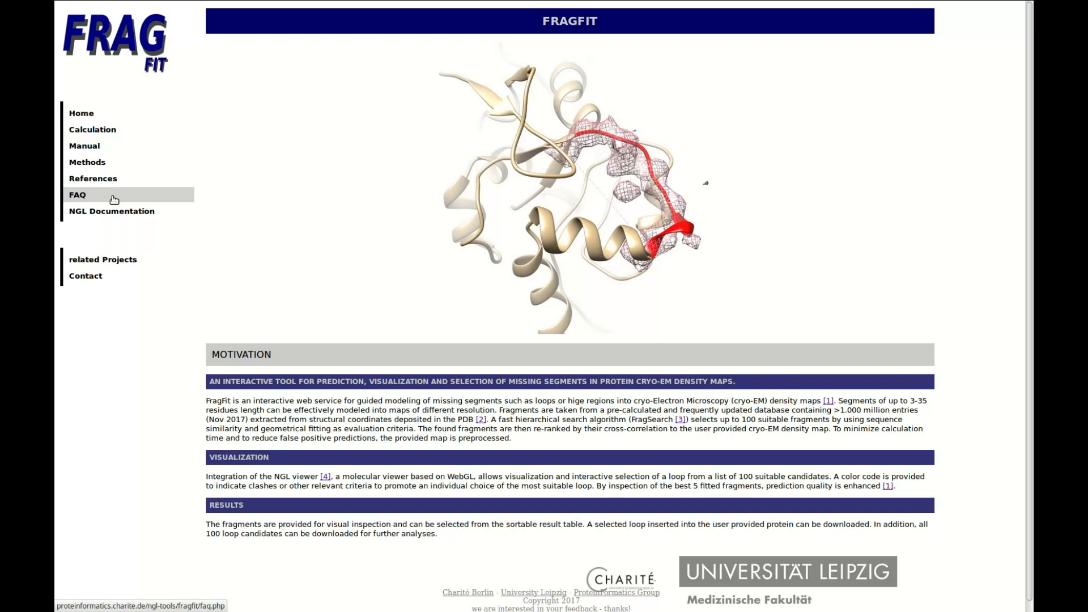
Open the FragFit calculation page, dismiss the viewer overview and create a new FragFit job.
click(114, 132)
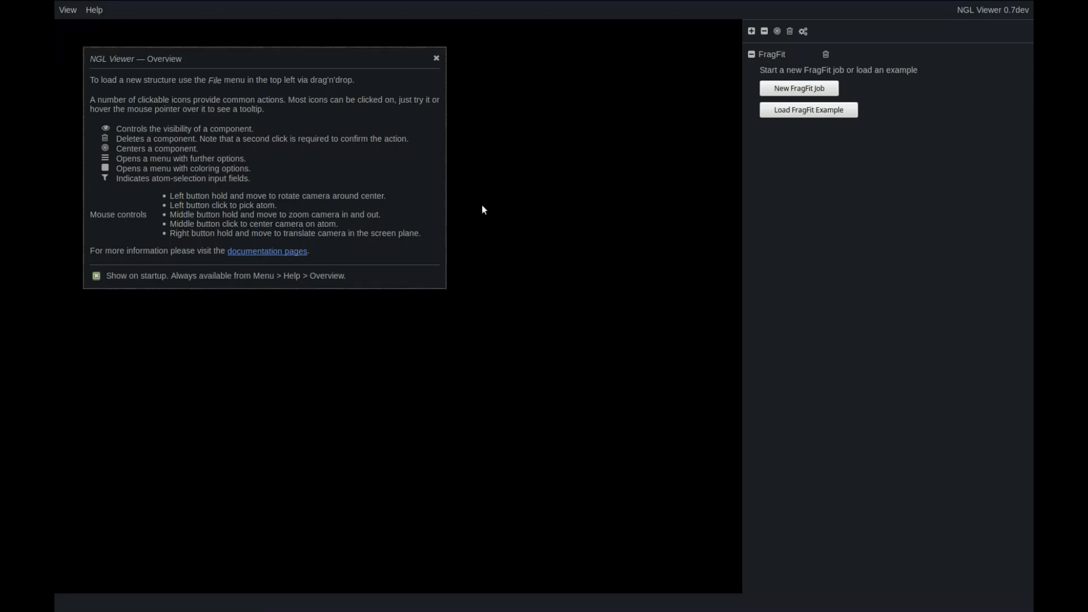
click(437, 59)
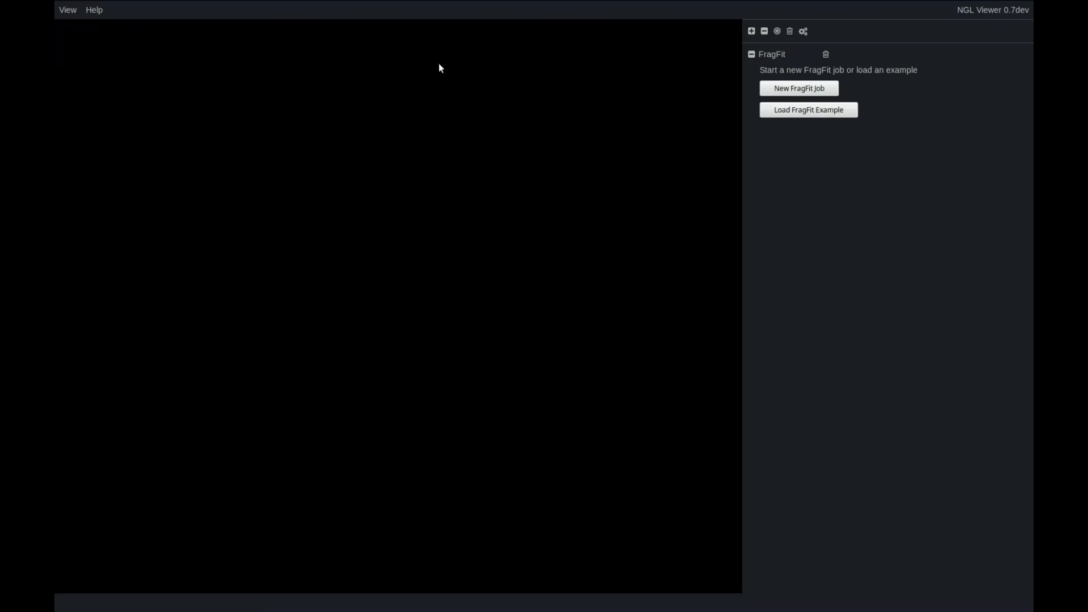
click(825, 89)
click(770, 94)
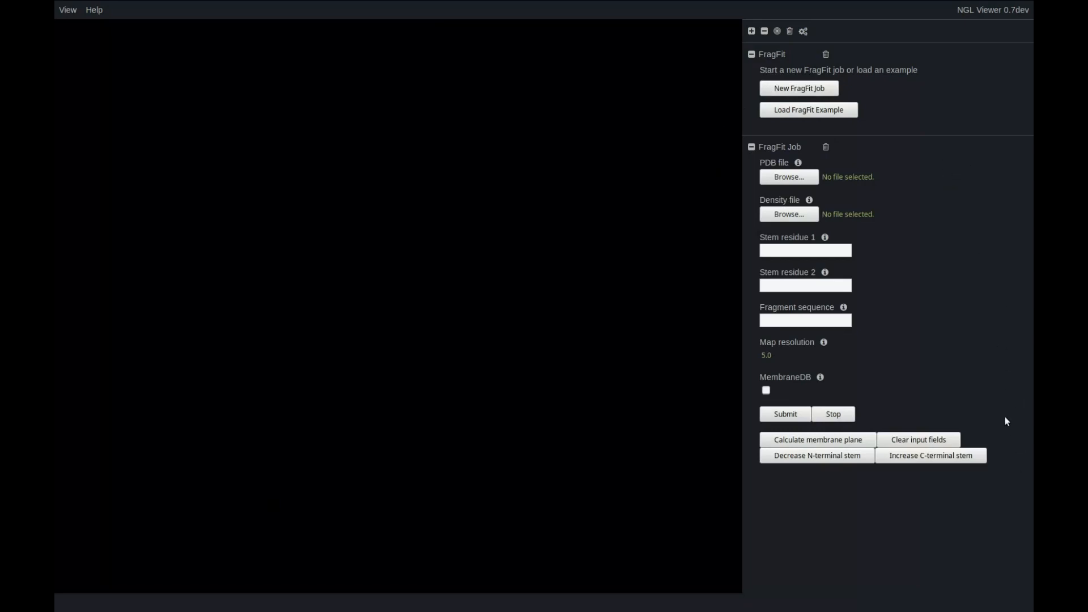
Load 5a63.pdb as the job's PDB file and EMD-3061.map as its density file.
click(769, 182)
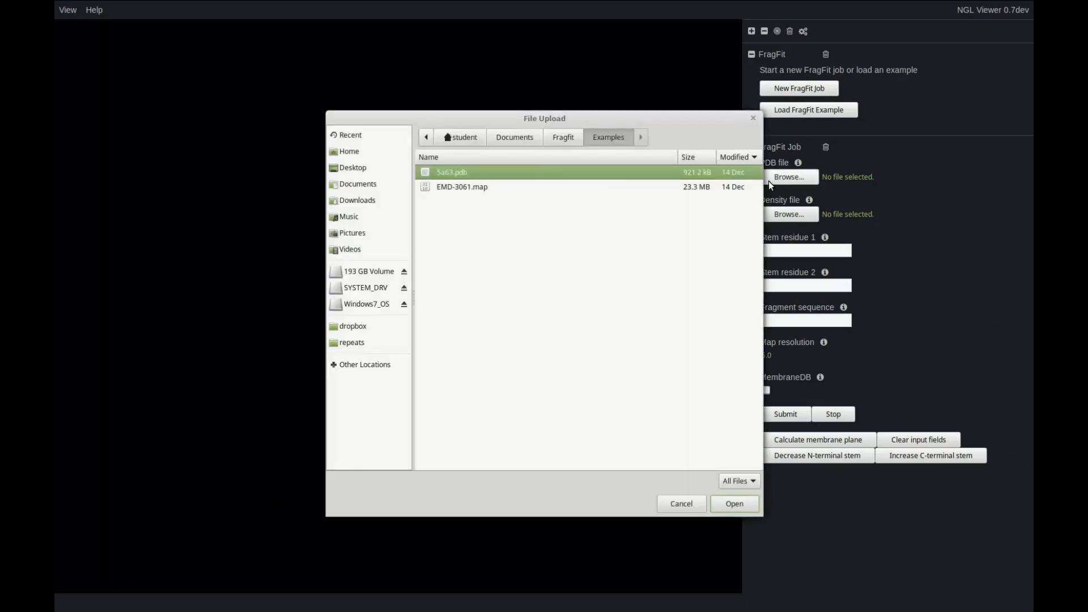
click(726, 503)
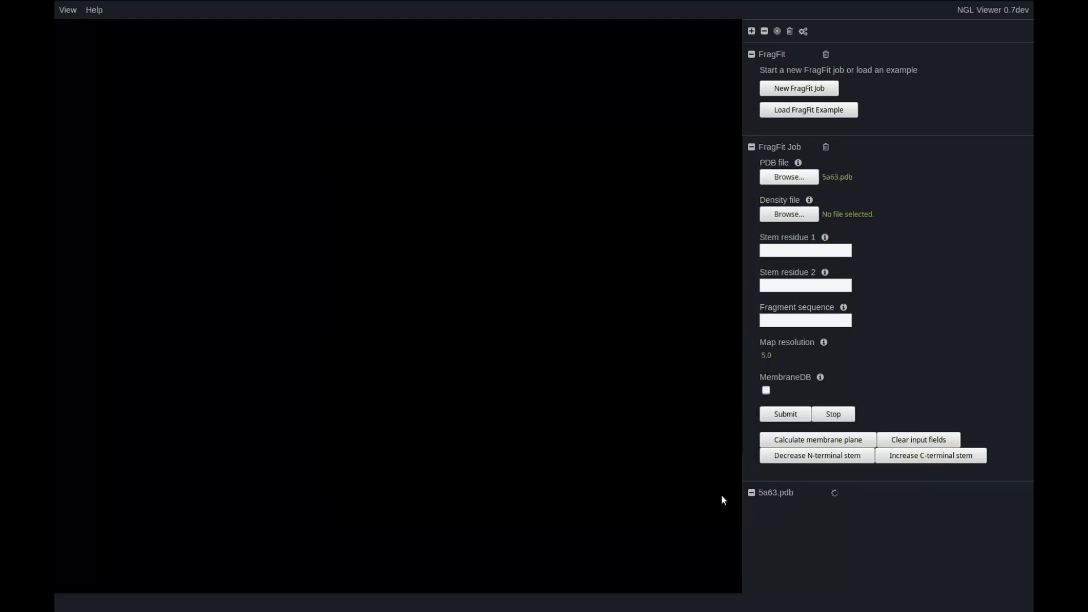
click(766, 217)
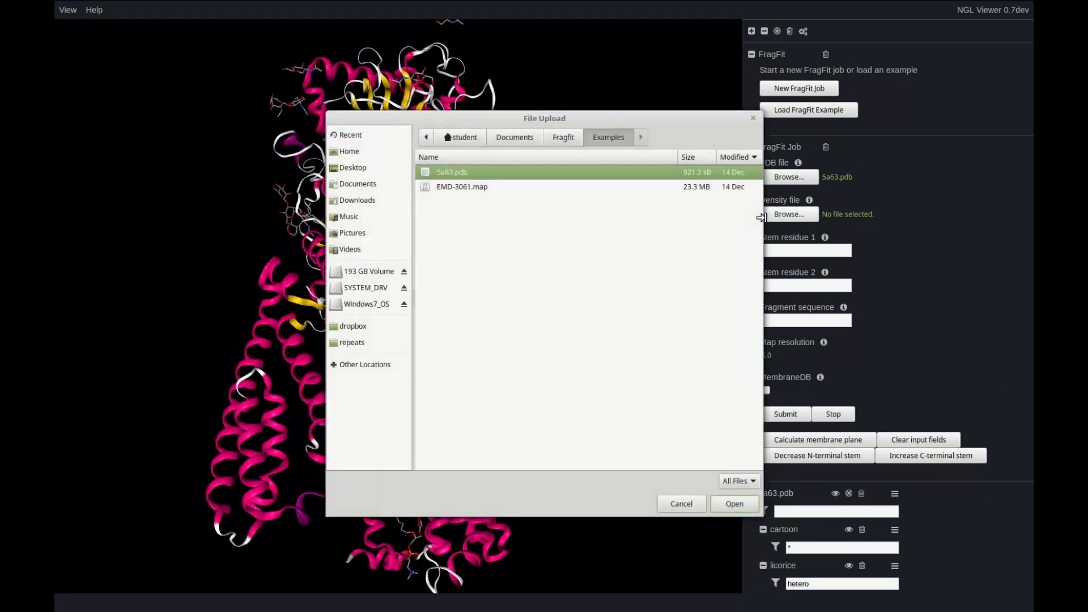
click(458, 187)
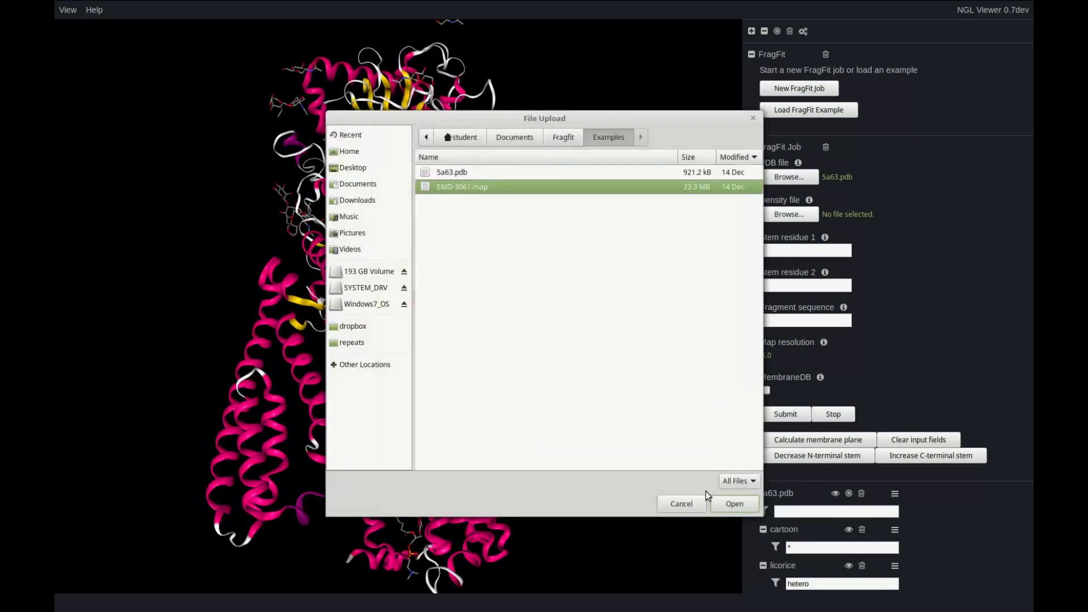
key(Return)
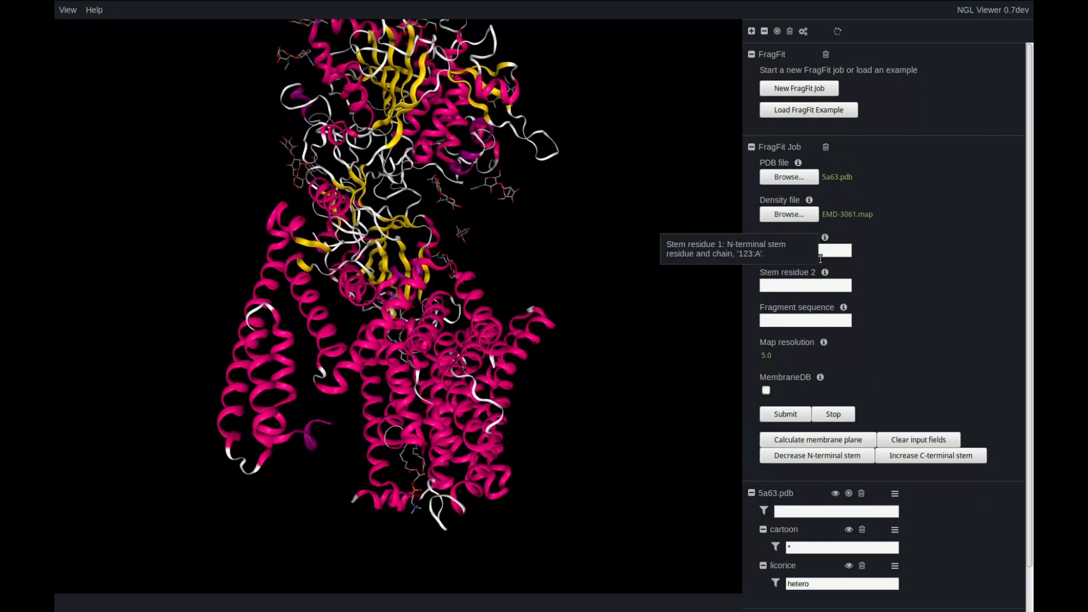
Set the FragFit job's map resolution to 3.4.
click(802, 320)
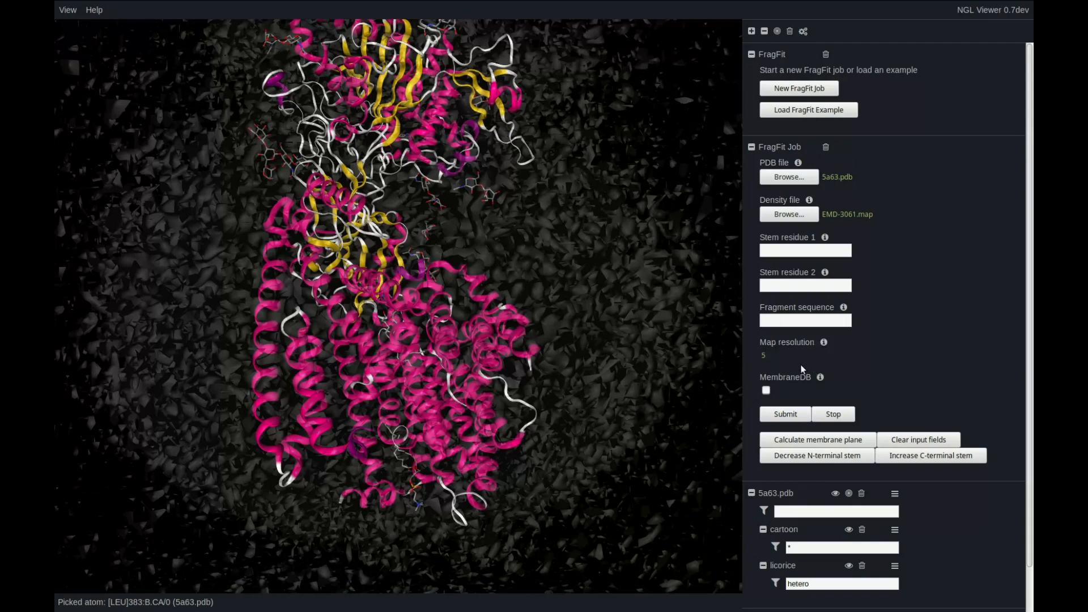
click(768, 356)
text(3.4)
click(889, 359)
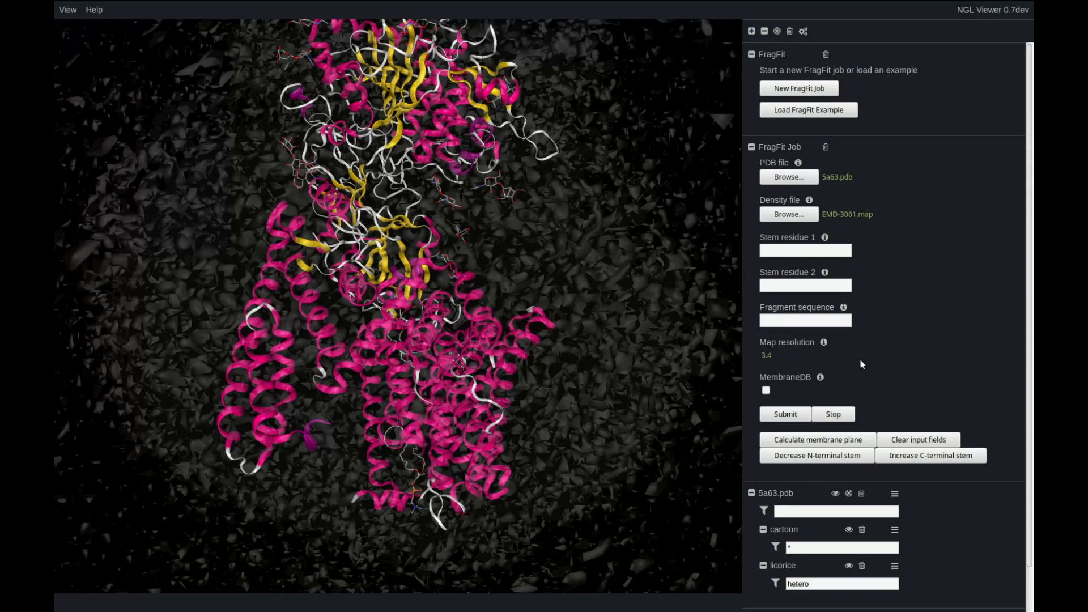
Pick residues 61 and 64 of chain C in the 3D structure as the stem residues.
scroll(711, 377, down, 3)
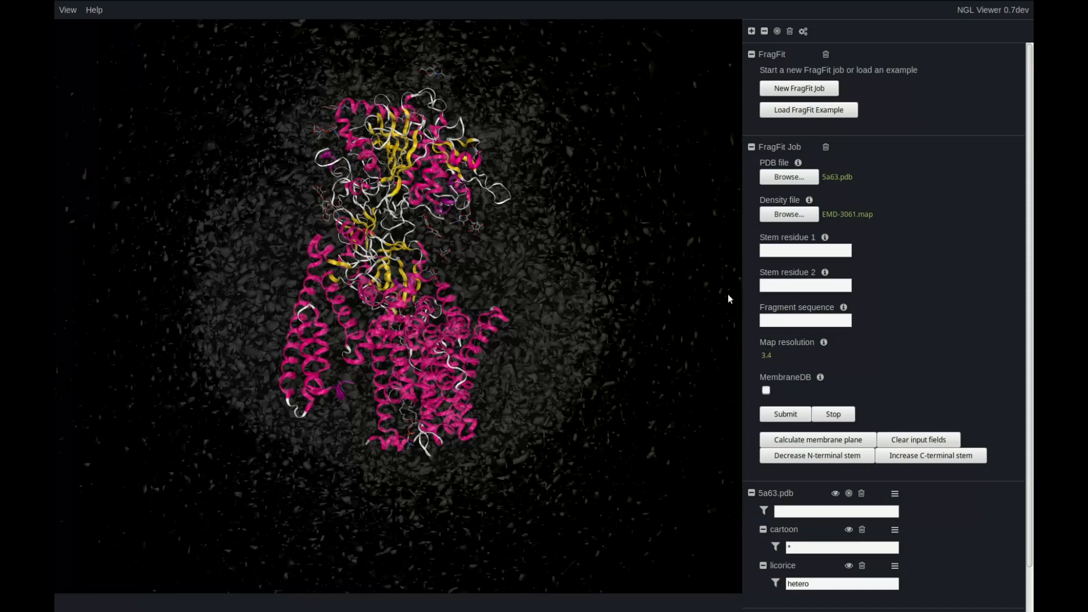
drag(491, 321, 263, 406)
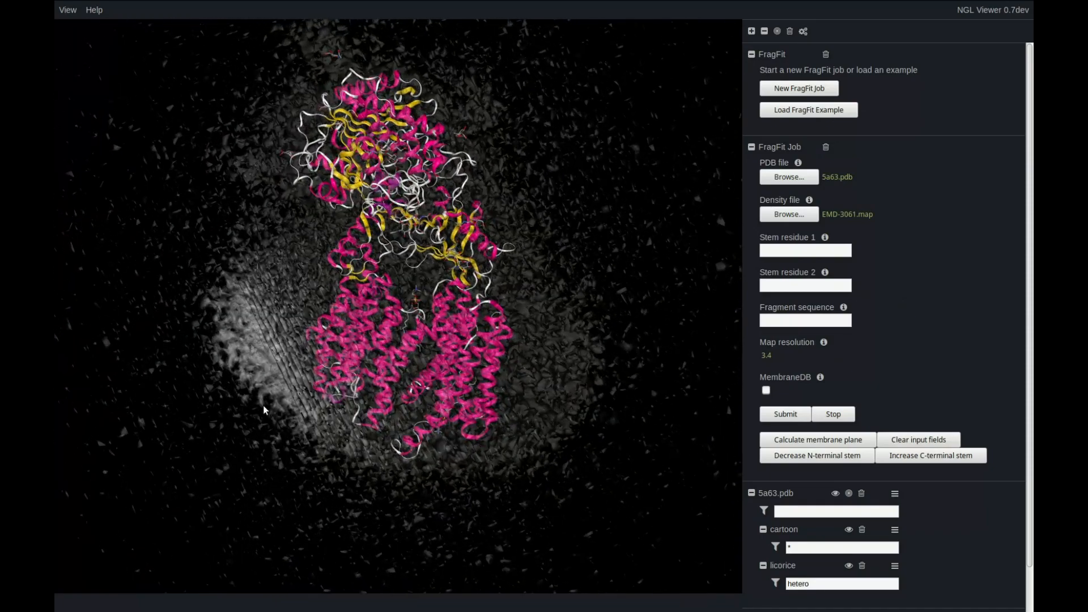
mouse_move(481, 335)
mouse_down()
mouse_move(495, 334)
mouse_move(478, 316)
mouse_up()
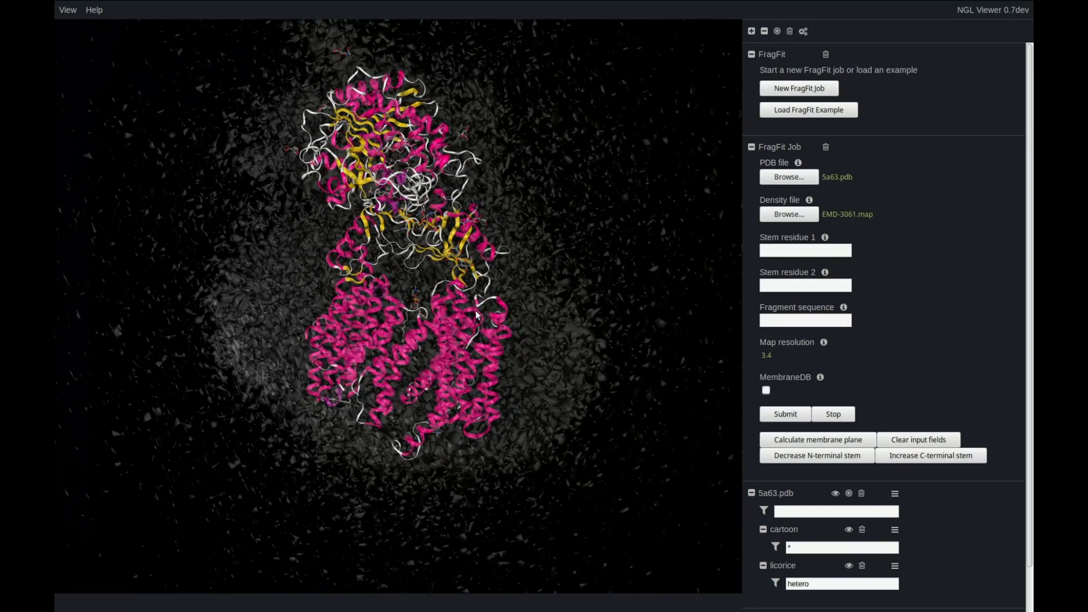
click(477, 317)
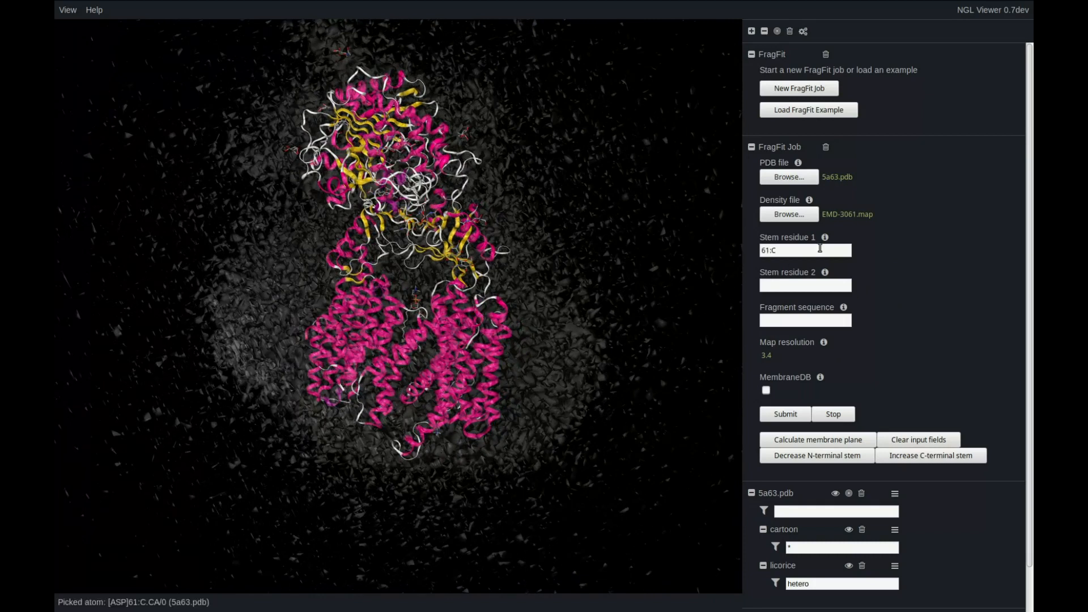
click(500, 304)
Set stem residue 1 to 473:A and stem residue 2 to 482:A.
drag(796, 251, 751, 251)
text(473:A)
key(Tab)
text(482:A)
Enter EDLNFVT as the fragment sequence and submit the FragFit job.
click(812, 322)
text(EDLNFVT)
mouse_move(845, 308)
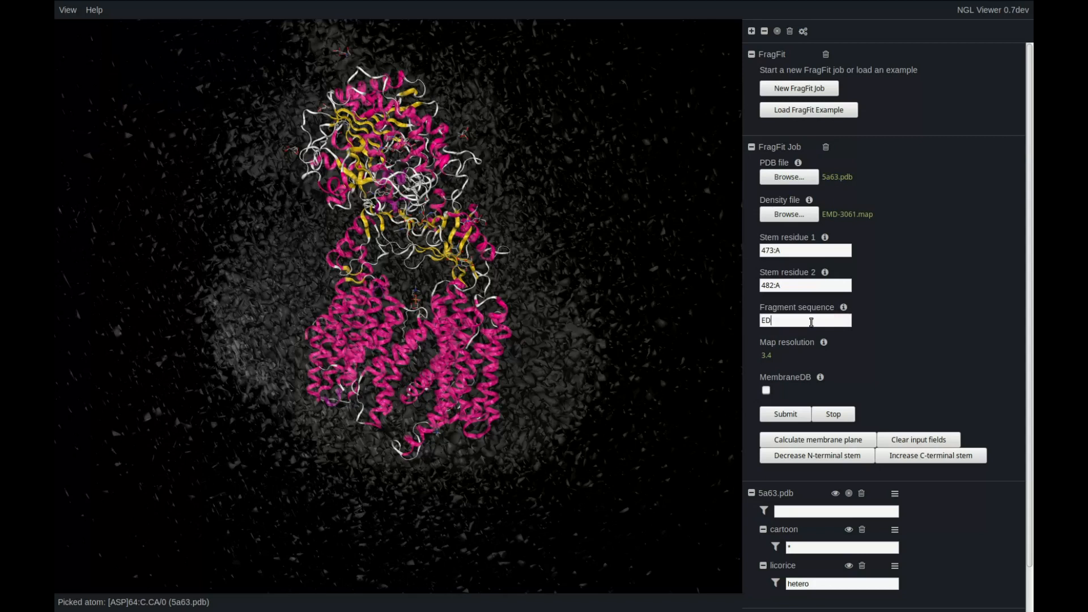
text(LNFVT)
mouse_move(821, 378)
click(802, 419)
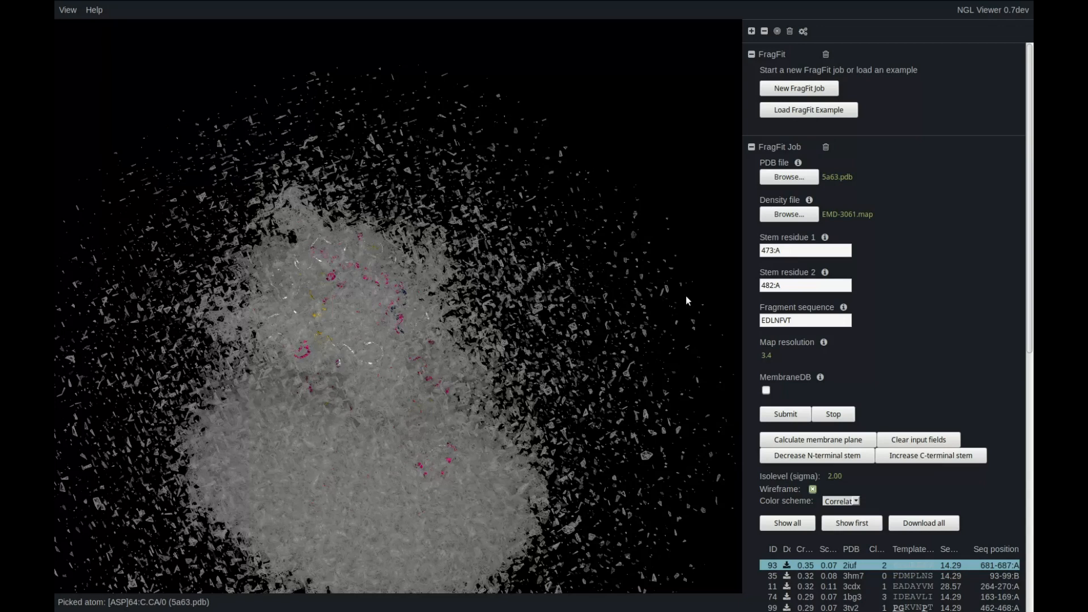
Hide the input_mrc and EMD-3061.map density components so only the structure and fitted fragment are shown.
drag(537, 413, 482, 454)
drag(1028, 233, 1026, 504)
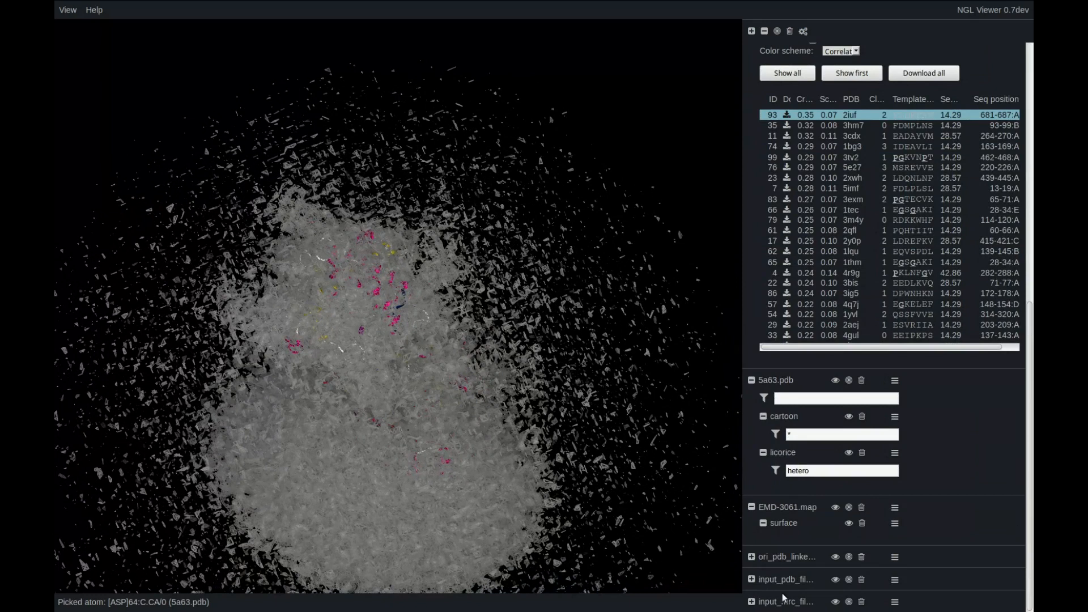
click(835, 602)
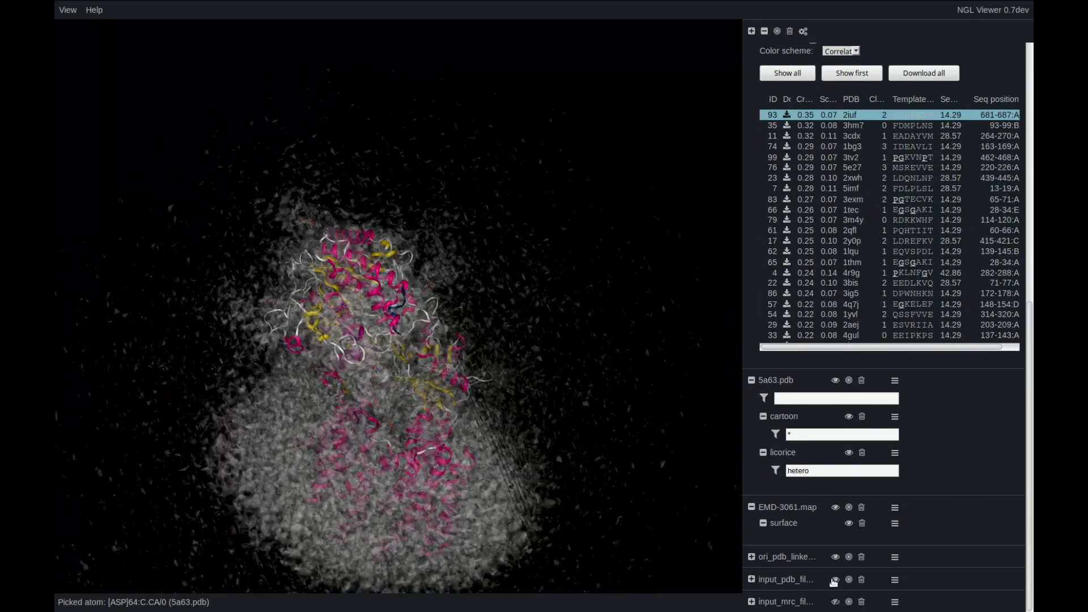
click(835, 507)
Examine the fitted fragment up close and display the candidates 5imf (ID 7) and 3ig5 (ID 86).
drag(544, 462, 415, 369)
scroll(415, 369, up, 10)
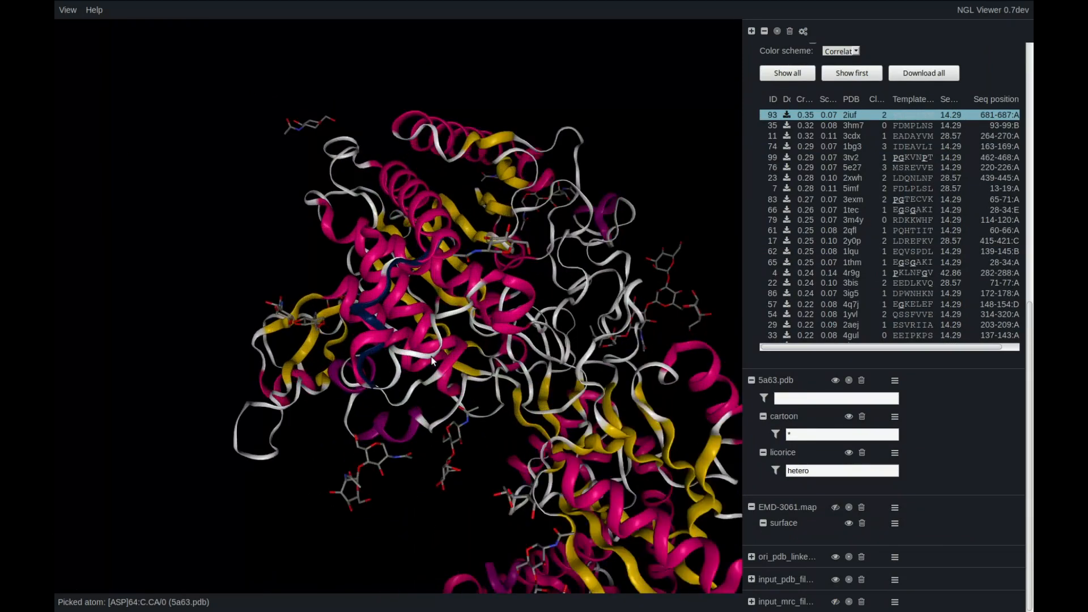
scroll(470, 385, up, 3)
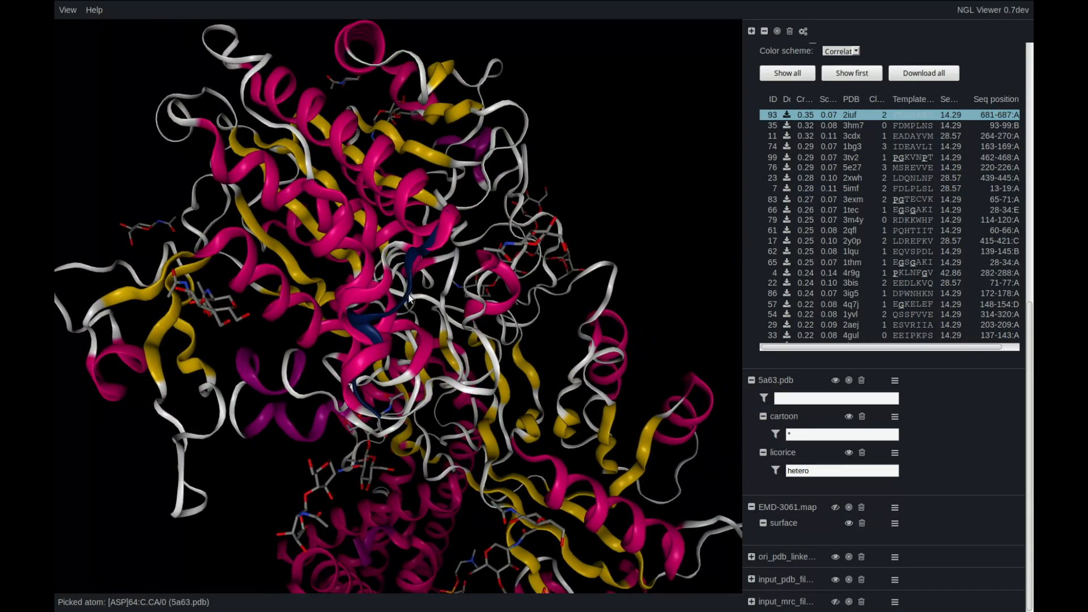
click(803, 189)
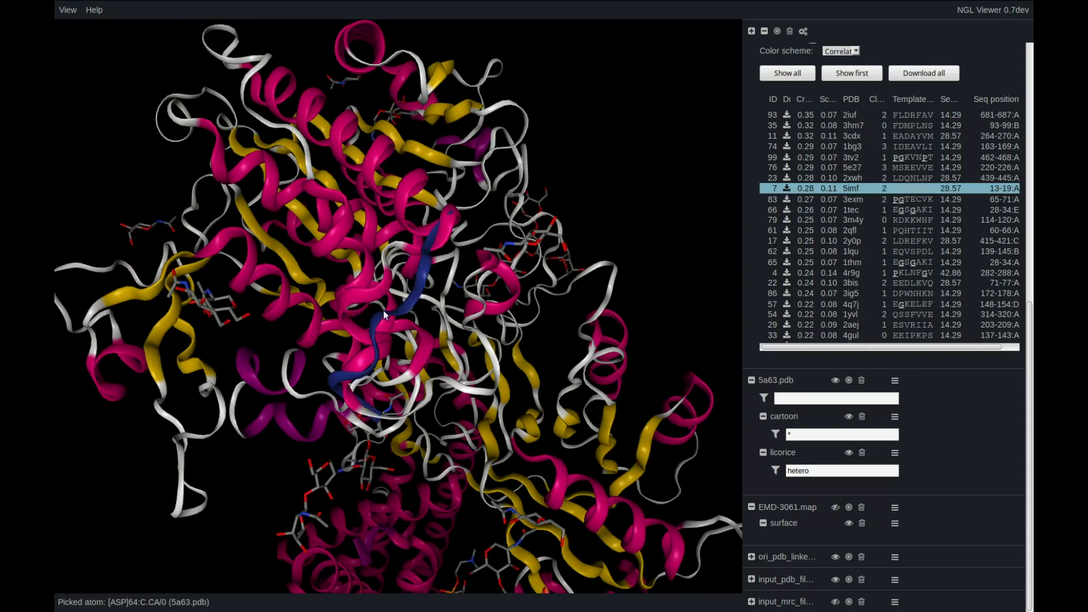
click(820, 294)
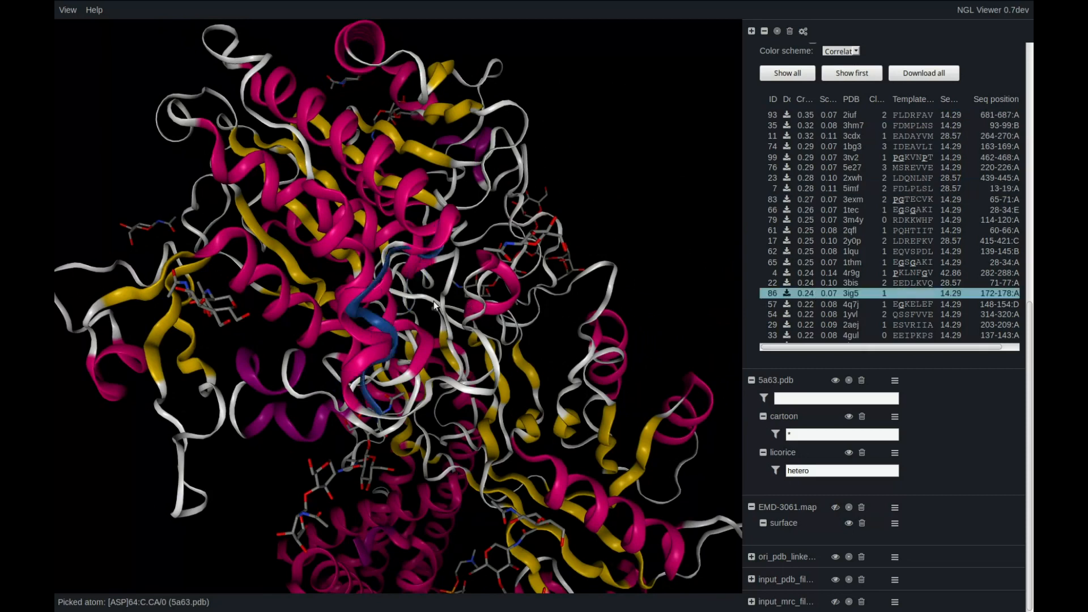
Save the model for candidate 3bis (ID 22) as fragFitModel22.pdb and open the download of all candidates, dismissing it without saving.
click(786, 283)
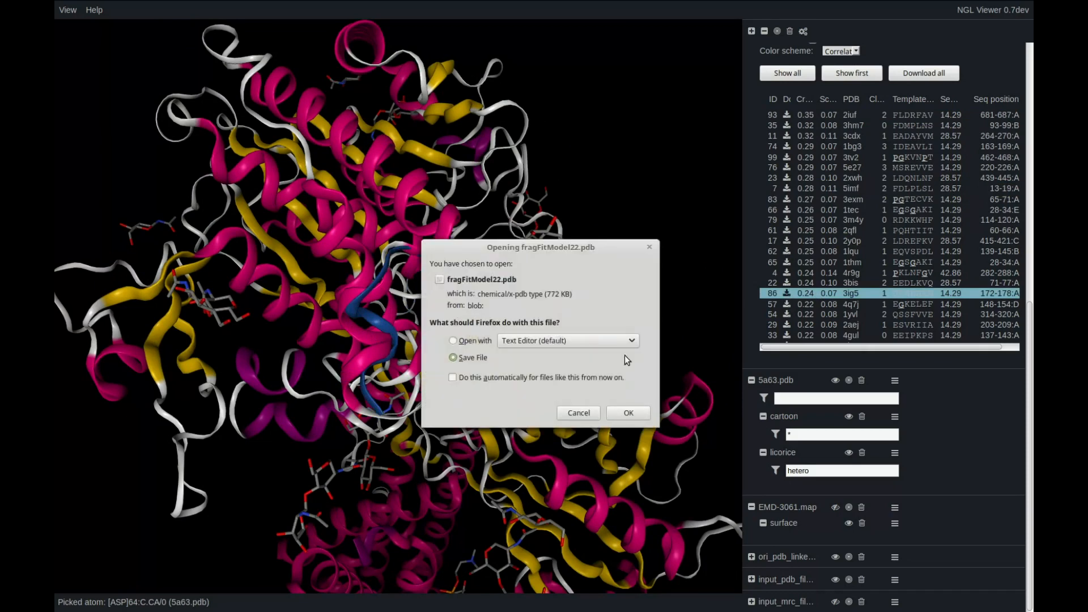
click(629, 412)
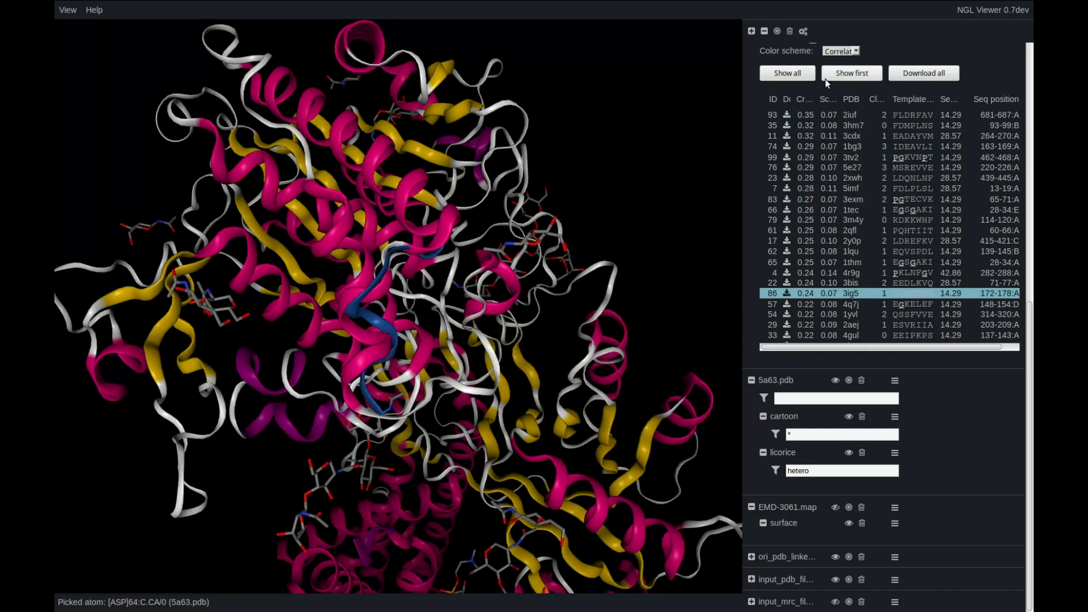
click(906, 76)
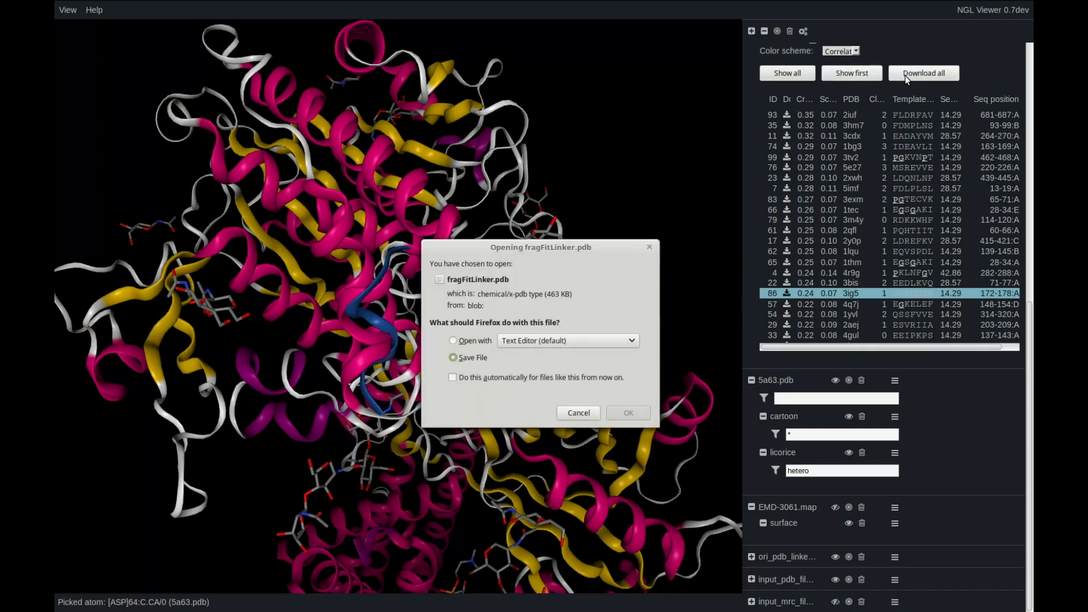
click(651, 248)
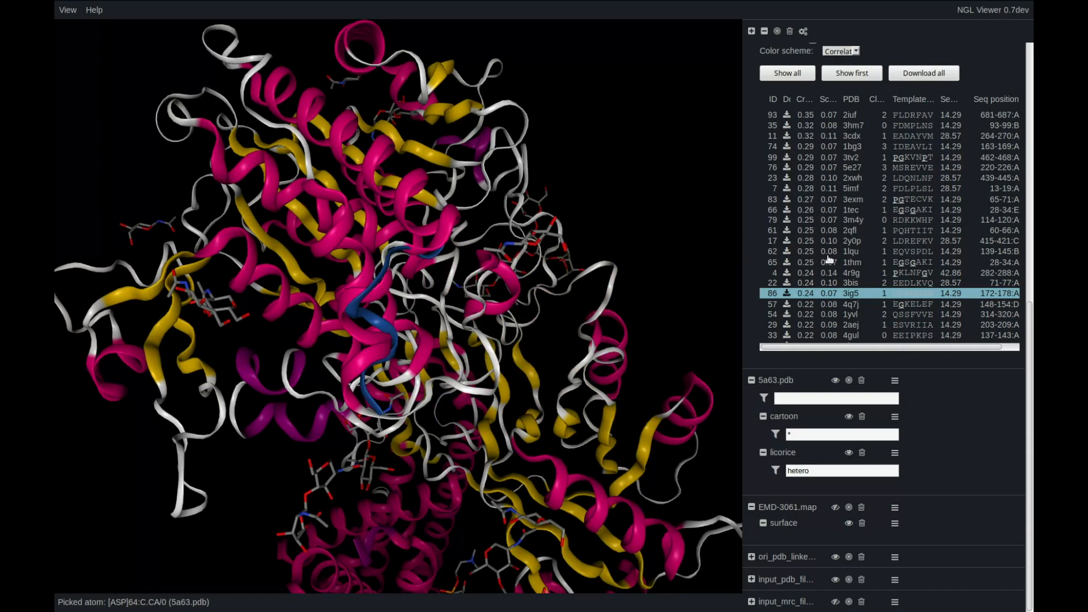
Compare the fragment candidates by displaying all of them together, 4r9g (ID 4) and 1yvl (ID 54) individually, and finally the first-ranked candidate.
click(808, 80)
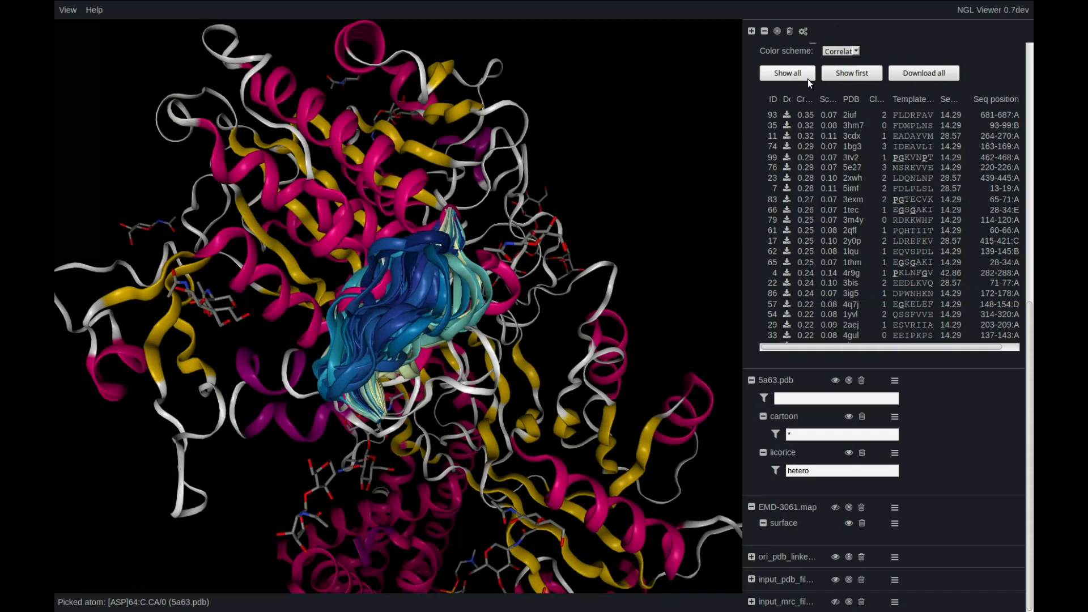
click(812, 275)
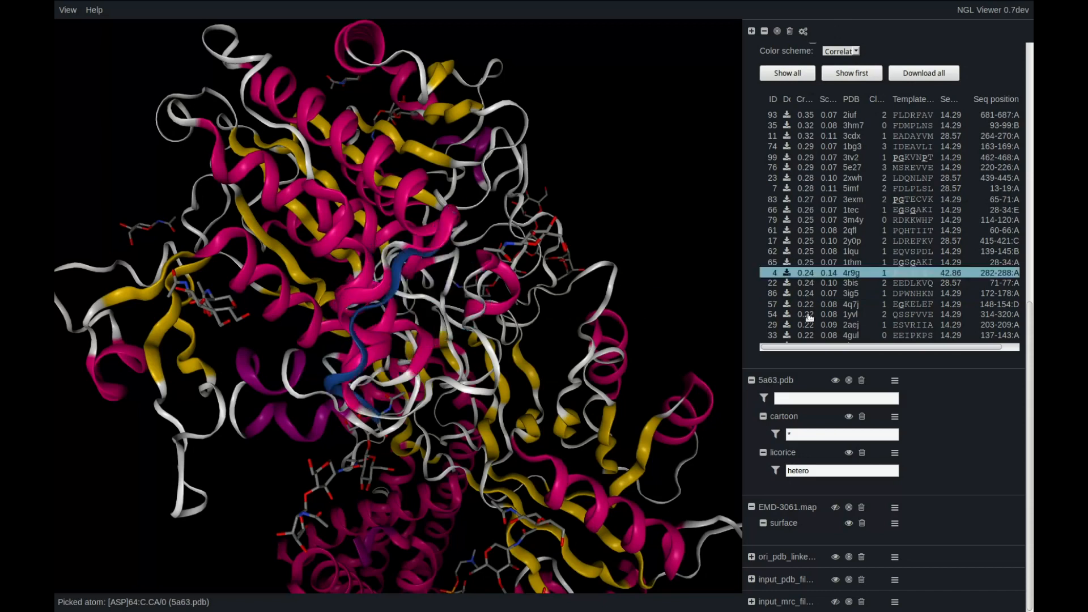
click(809, 316)
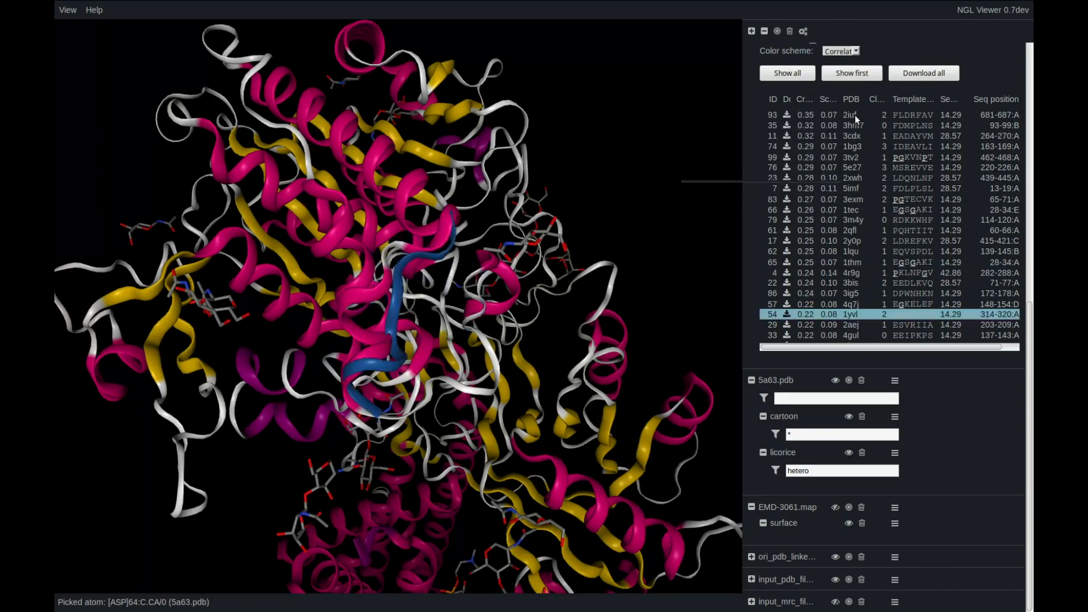
click(855, 77)
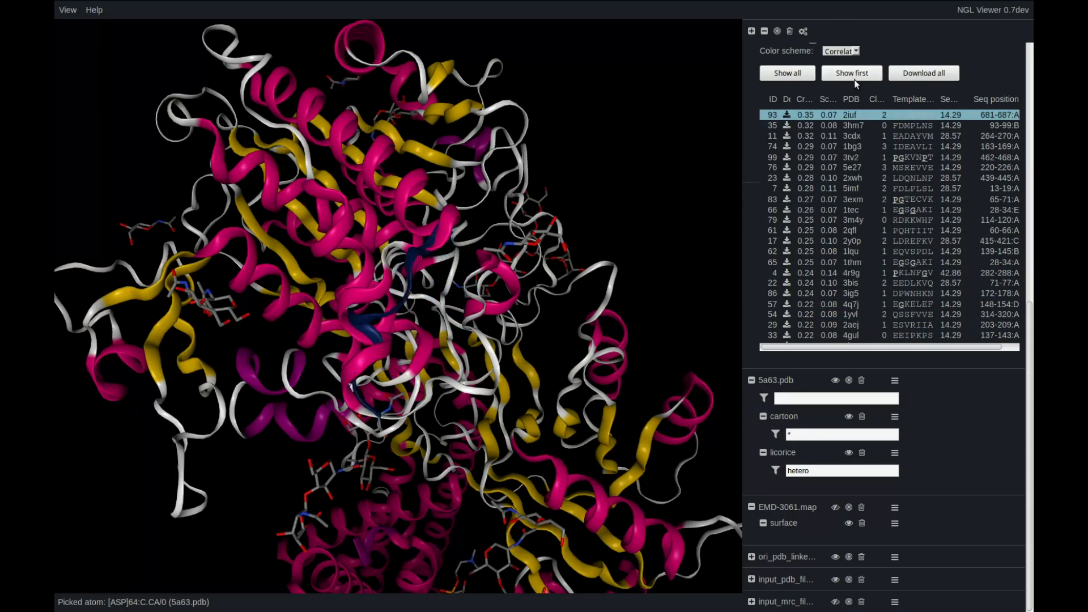
Recolor the displayed fragment by Score and Sequence Identity, and finish with the Clashes color scheme.
drag(1032, 326, 1033, 203)
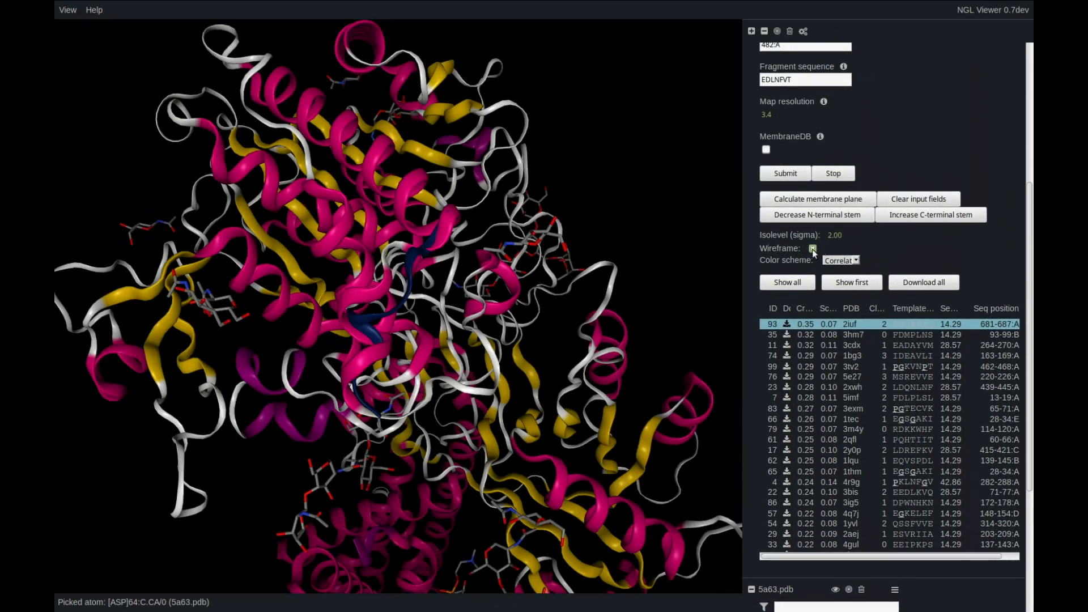
click(854, 262)
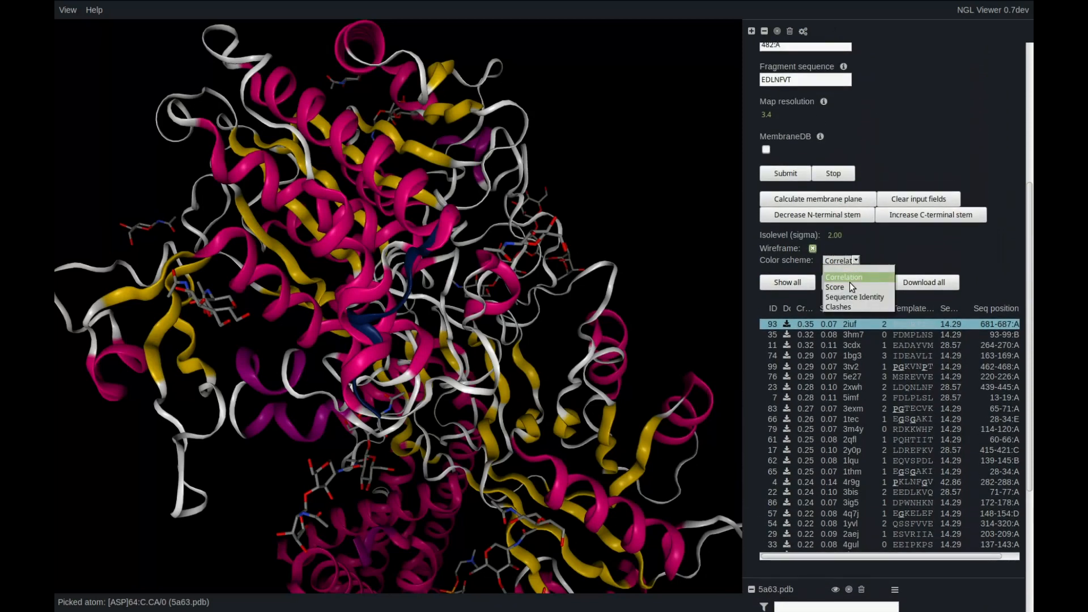
click(850, 286)
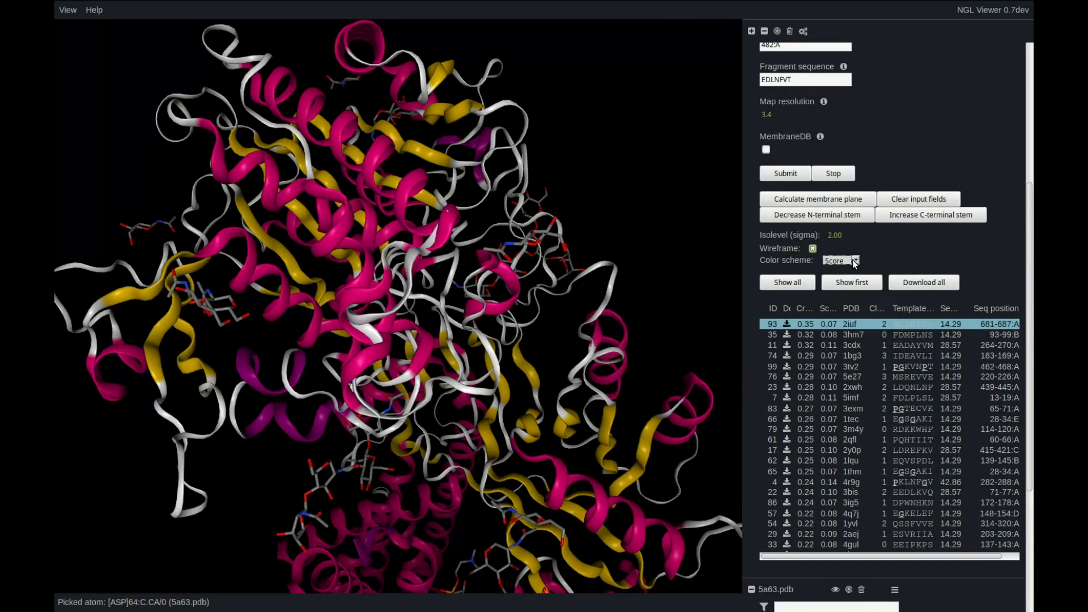
click(852, 260)
click(852, 294)
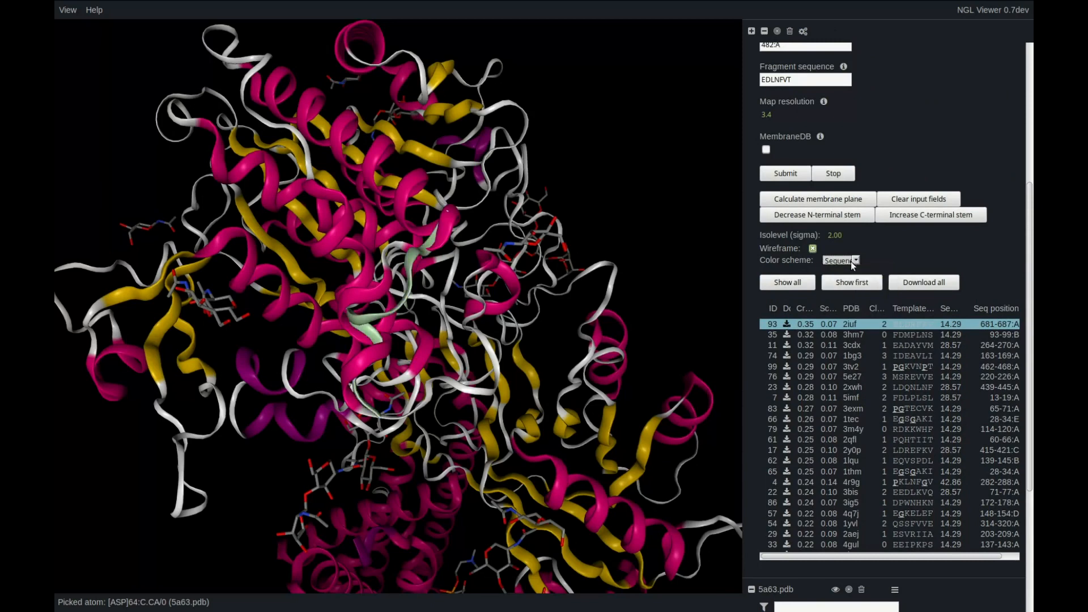
click(852, 260)
click(850, 305)
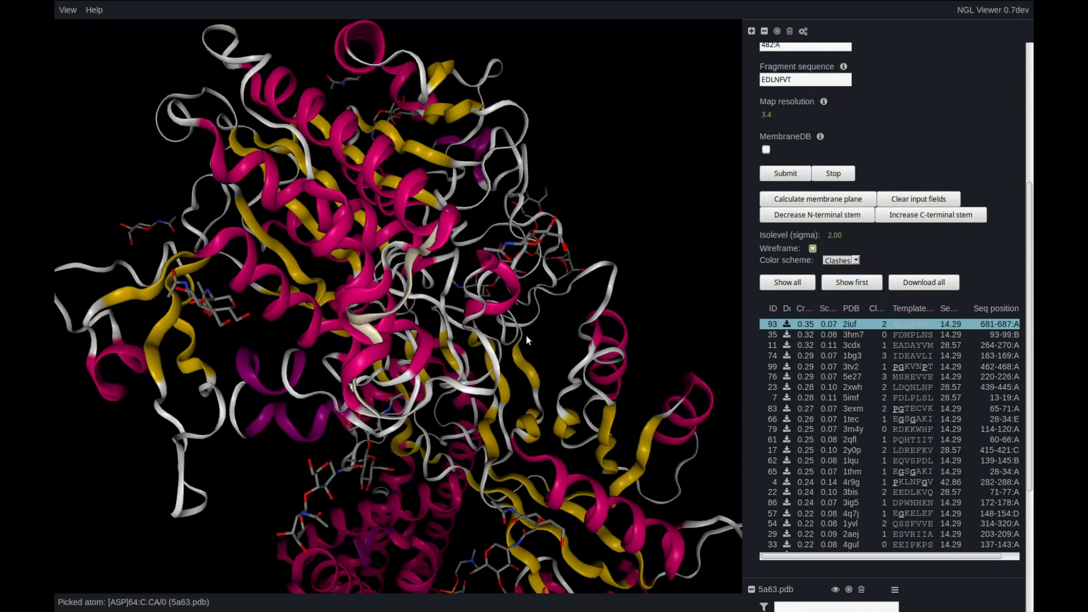
mouse_move(422, 327)
mouse_down()
mouse_move(397, 323)
mouse_move(420, 313)
mouse_up()
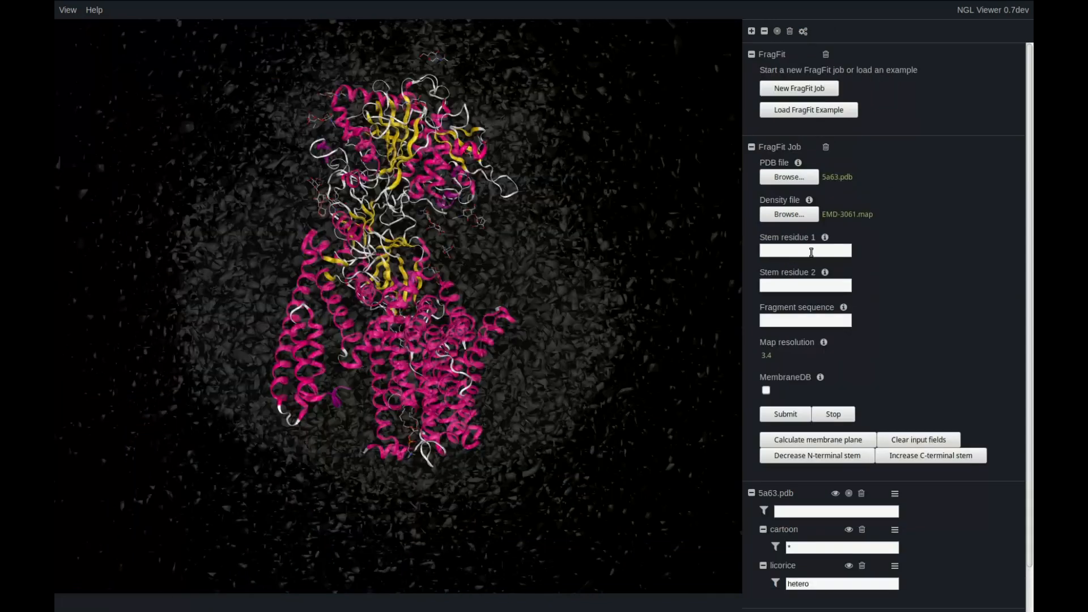
Submit a FragFit job with stem residue 1 set to 473:A, stem residue 2 to 474:A and fragment sequence E.
text(473:A)
key(Tab)
text(474:A)
key(Tab)
text(E)
click(802, 419)
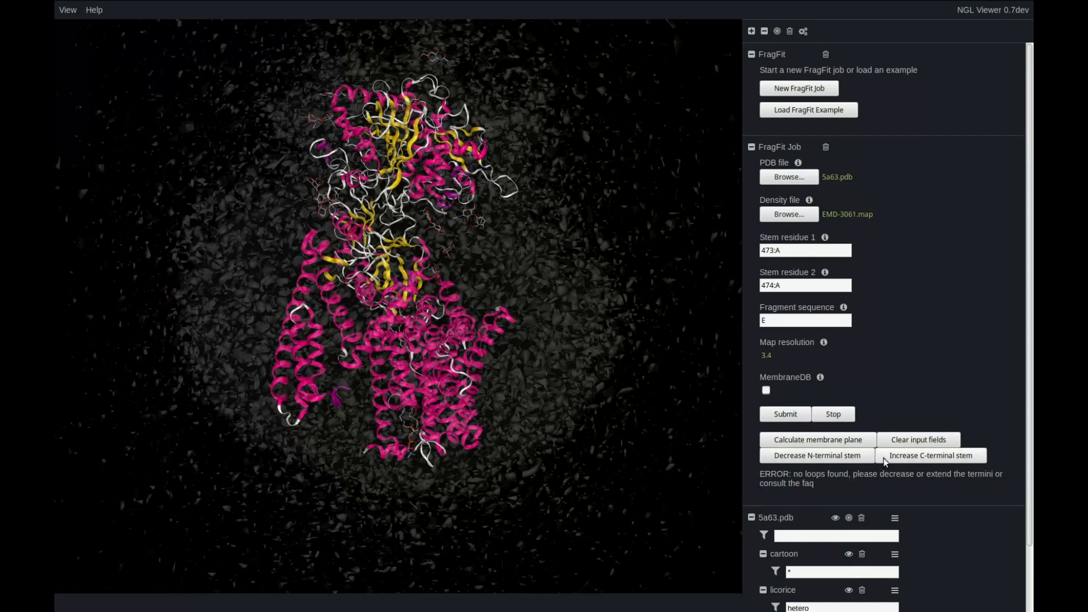
Increase the C-terminal stem of the segment and resubmit the FragFit job.
click(964, 456)
click(811, 286)
click(823, 321)
click(809, 413)
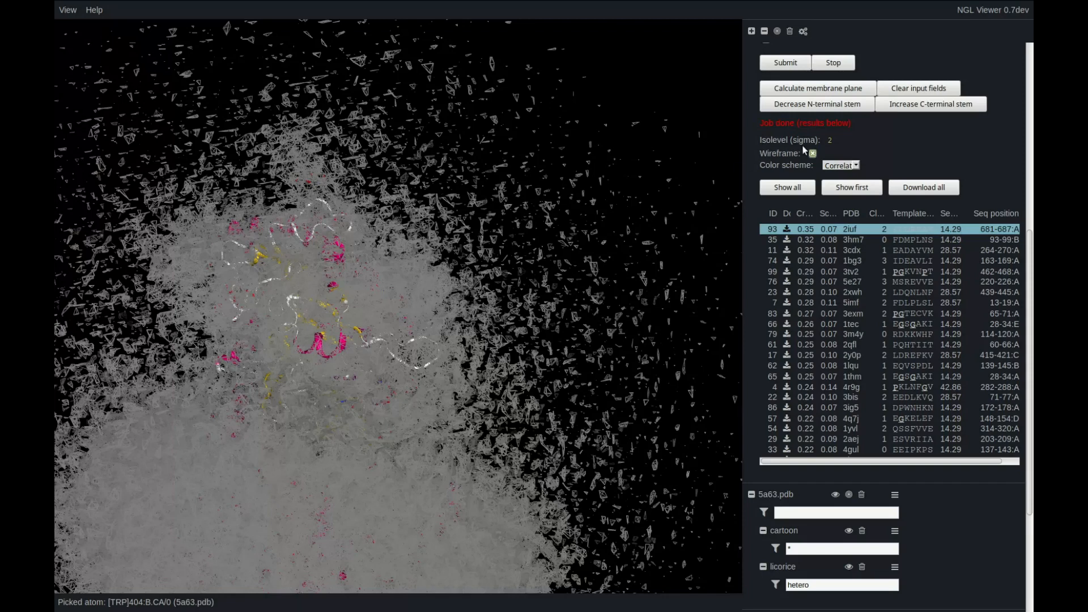
Set the density map's isolevel to 4 sigma and fine-tune it to 3.78.
text(4)
key(Return)
mouse_move(836, 142)
mouse_down()
mouse_move(850, 143)
mouse_move(829, 142)
mouse_up()
mouse_move(376, 425)
mouse_down()
mouse_move(352, 398)
mouse_move(347, 418)
mouse_move(396, 454)
mouse_move(397, 496)
mouse_move(321, 472)
mouse_move(369, 448)
mouse_move(367, 417)
mouse_up()
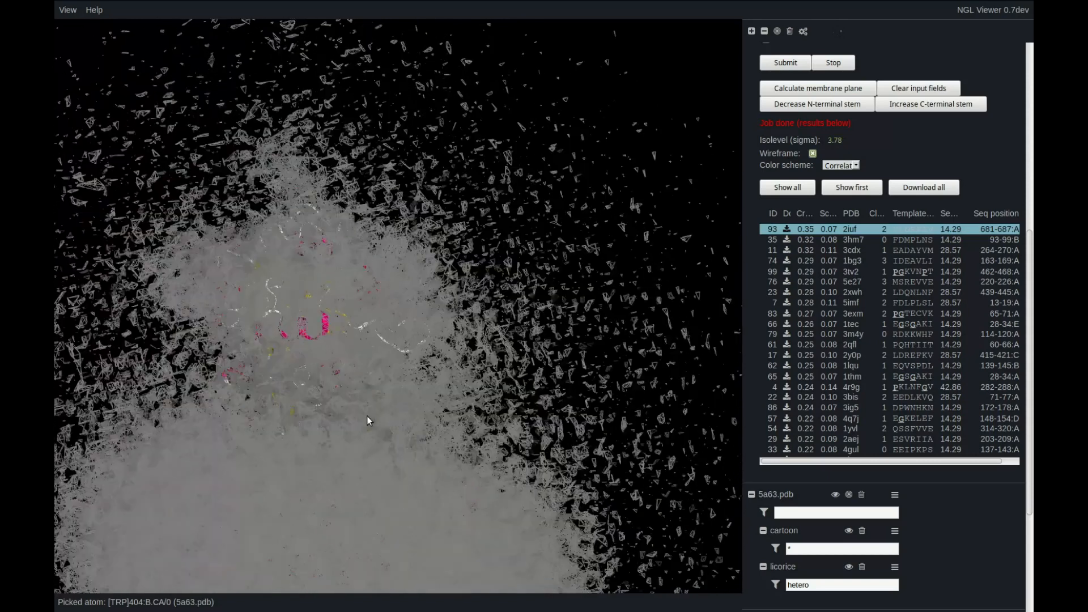